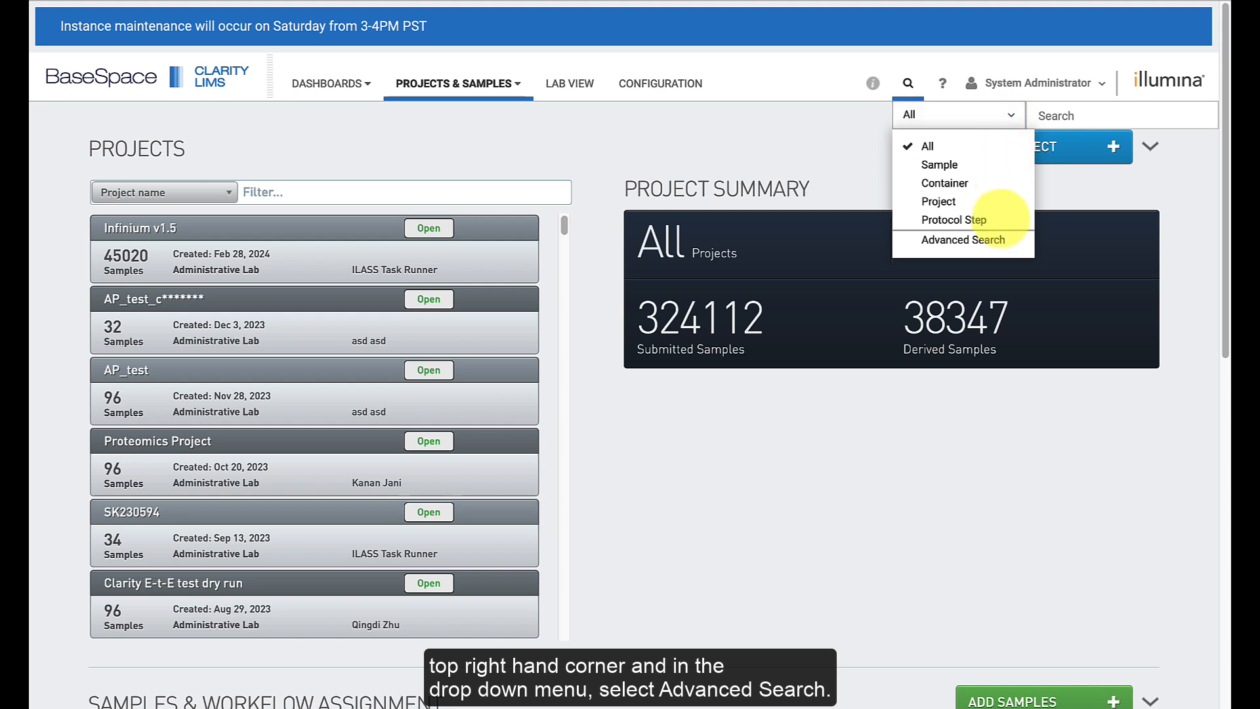
# - Open Advanced Search and run a query for samples whose Date Created is before Jun 11, 2024
pyautogui.click(998, 241)
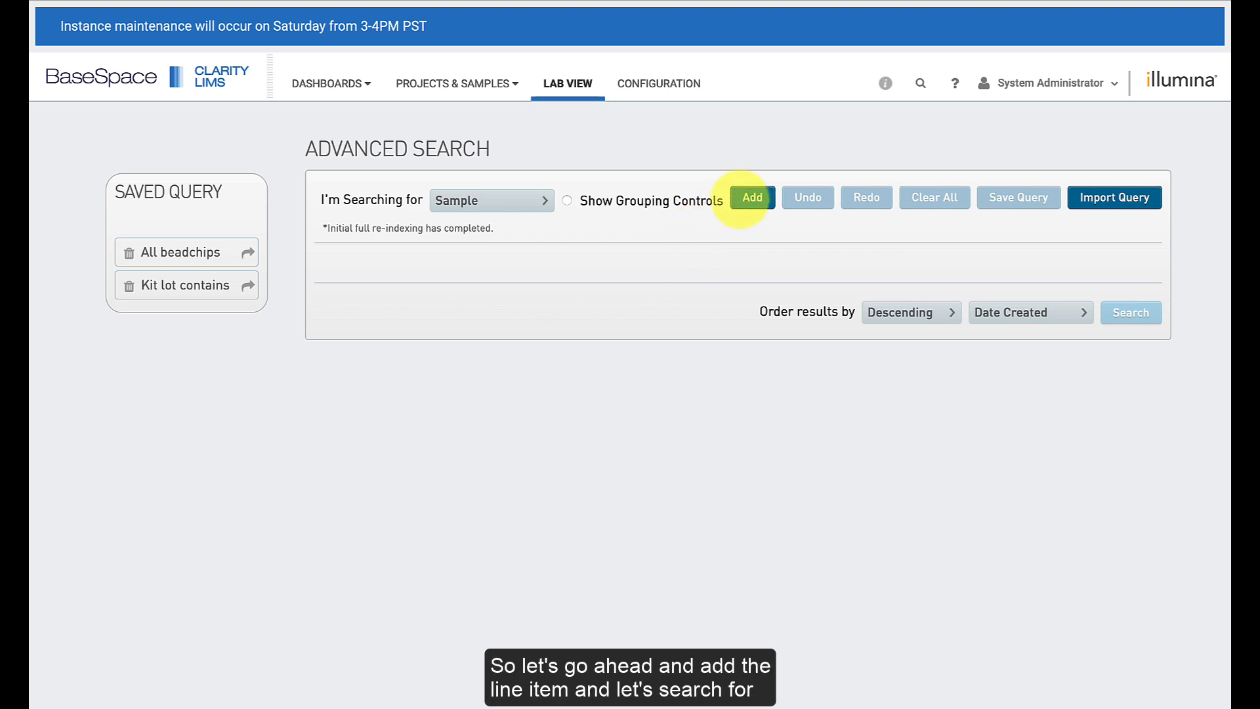
pyautogui.click(753, 197)
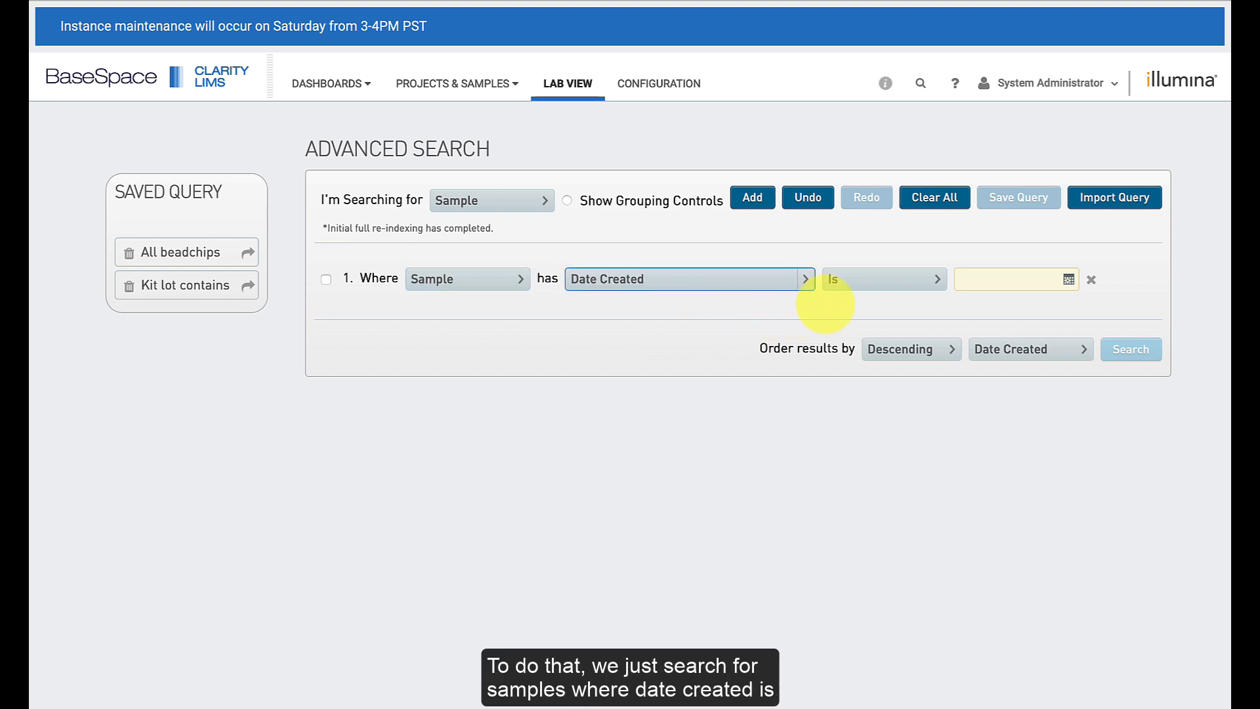
pyautogui.click(936, 279)
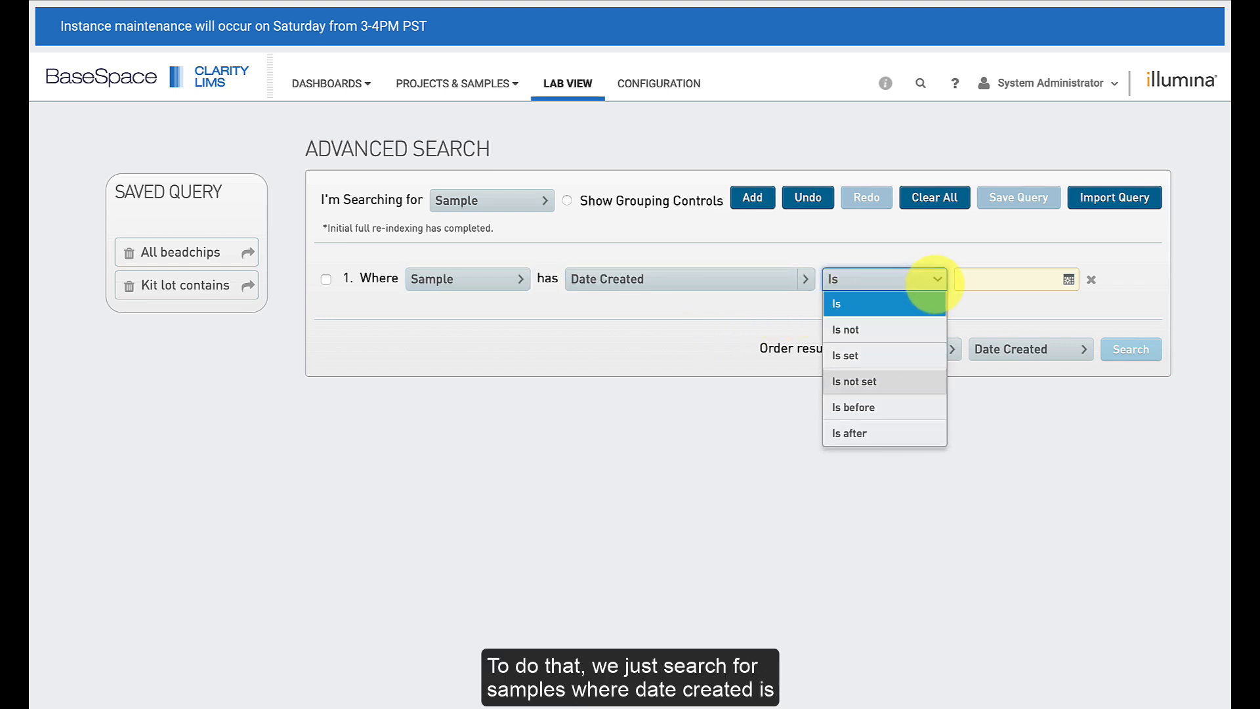
pyautogui.click(896, 408)
pyautogui.click(998, 281)
pyautogui.click(1008, 389)
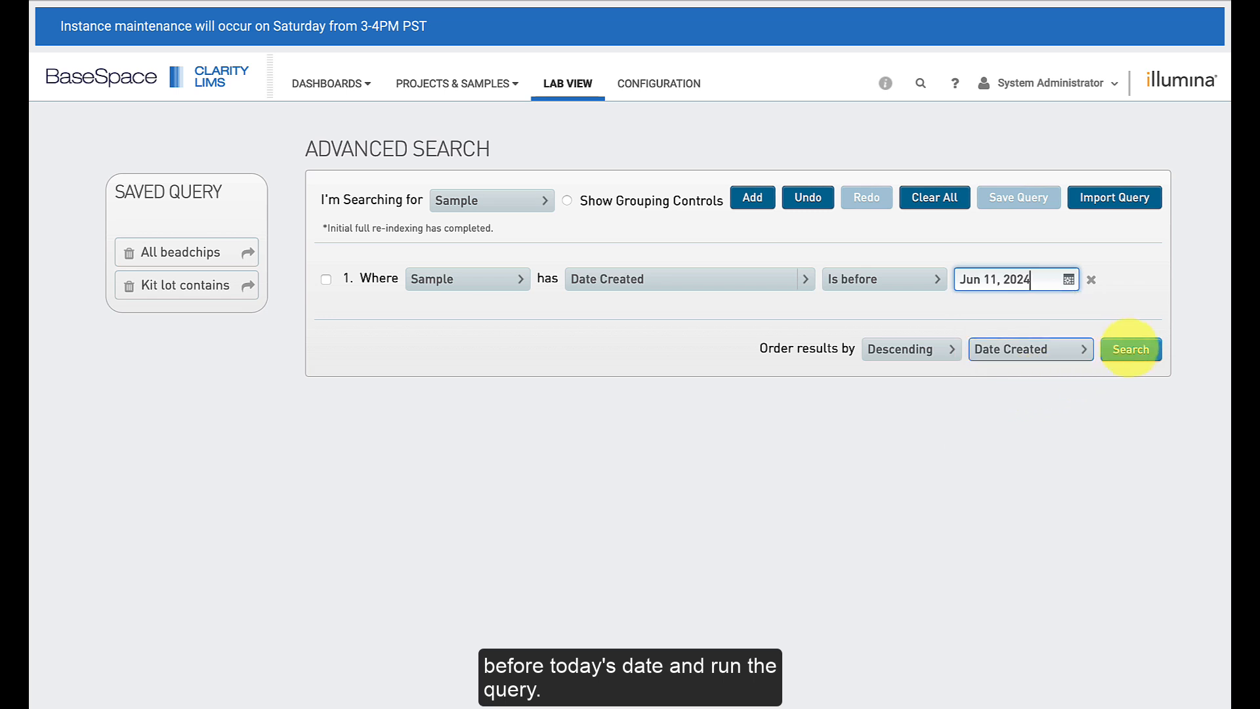
pyautogui.click(1129, 350)
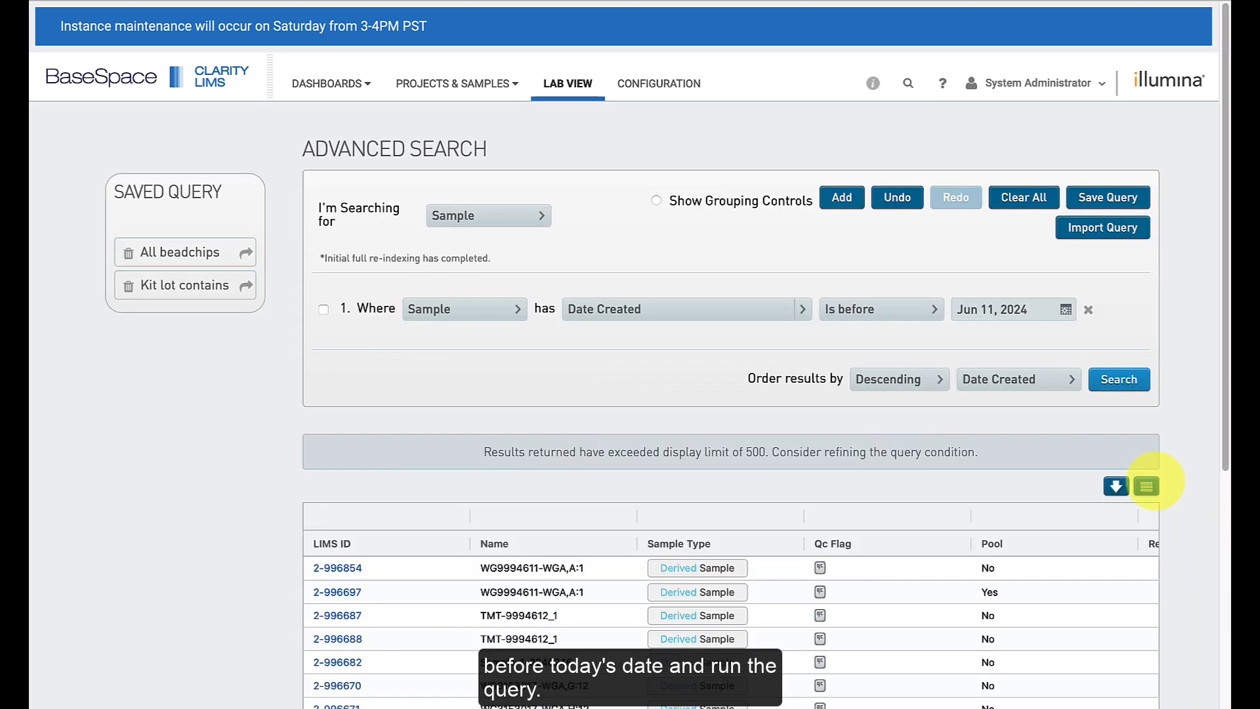
# - Examine the returned sample list, the display limit notice and the page information below the table
pyautogui.scroll(-1, 1154, 479)
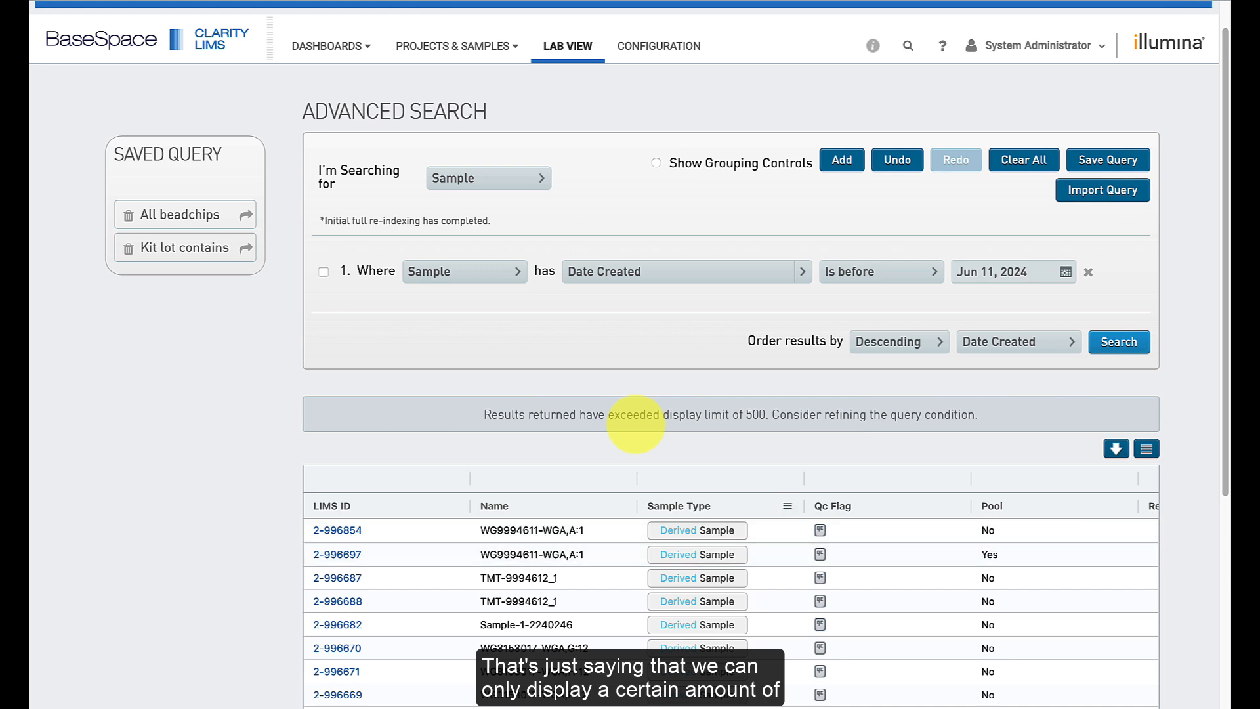
pyautogui.scroll(-5, 634, 424)
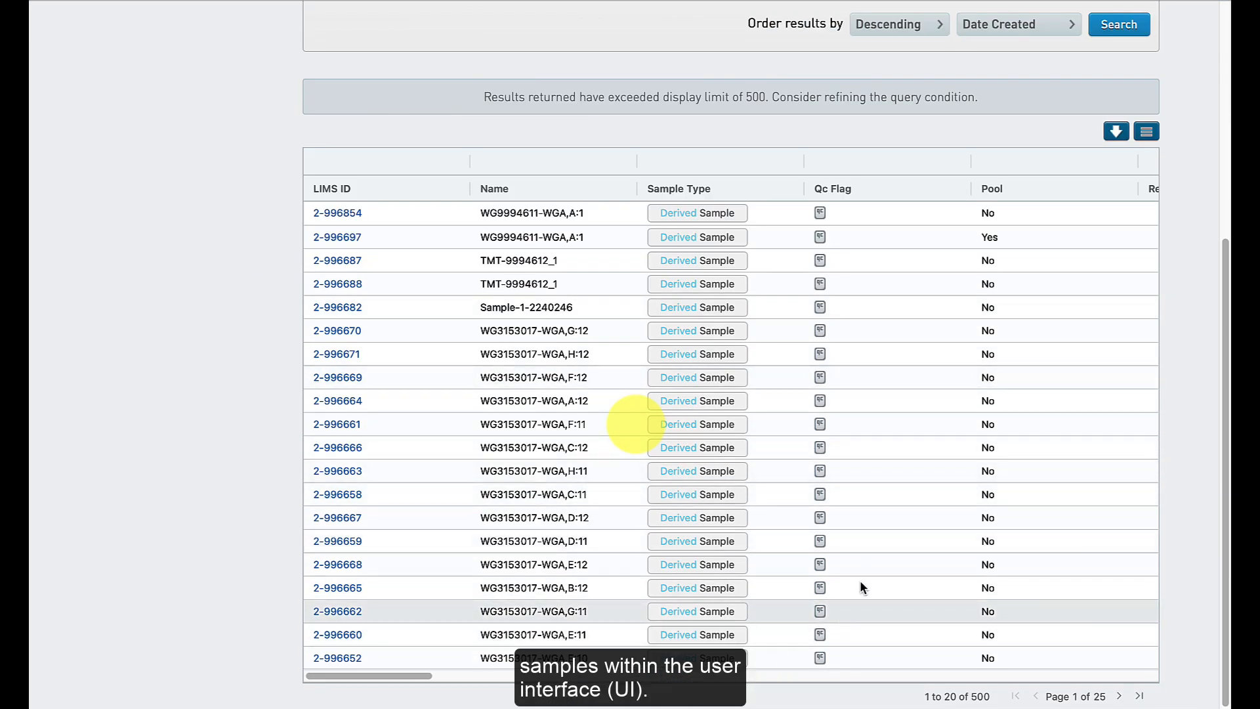
pyautogui.scroll(2, 633, 424)
pyautogui.scroll(-1, 633, 424)
pyautogui.scroll(-1, 633, 424)
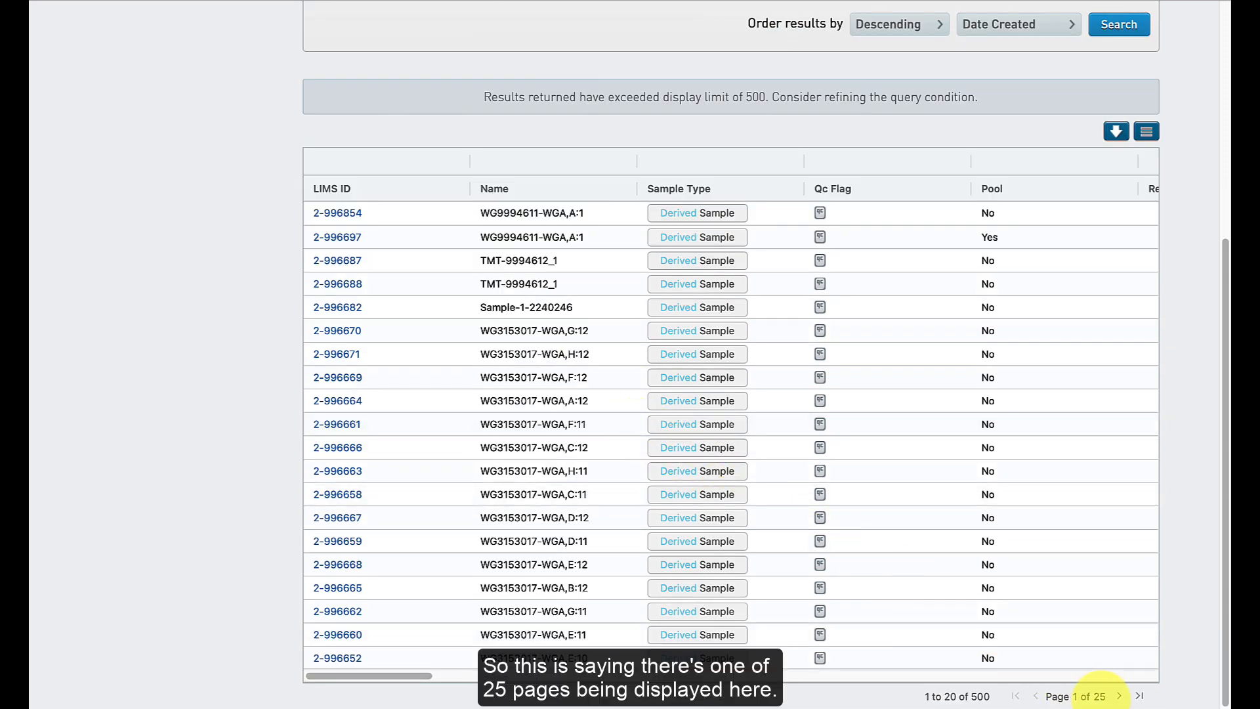
pyautogui.scroll(1, 900, 529)
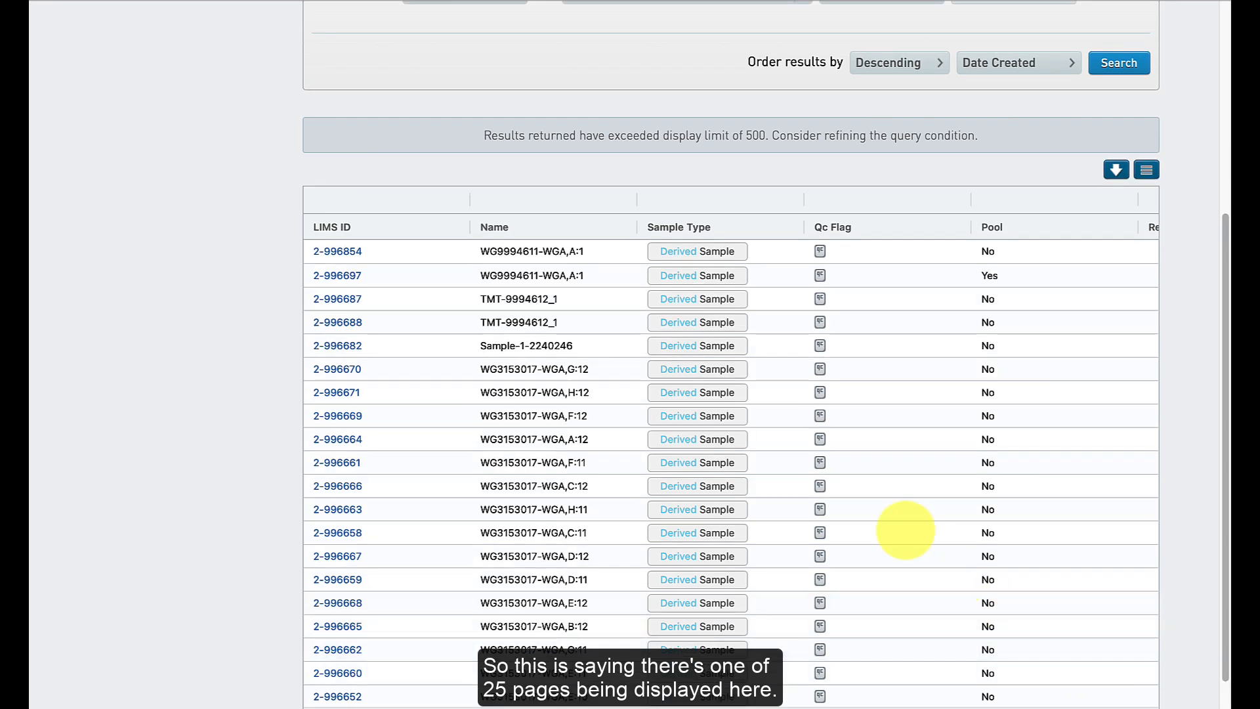
pyautogui.scroll(1, 626, 289)
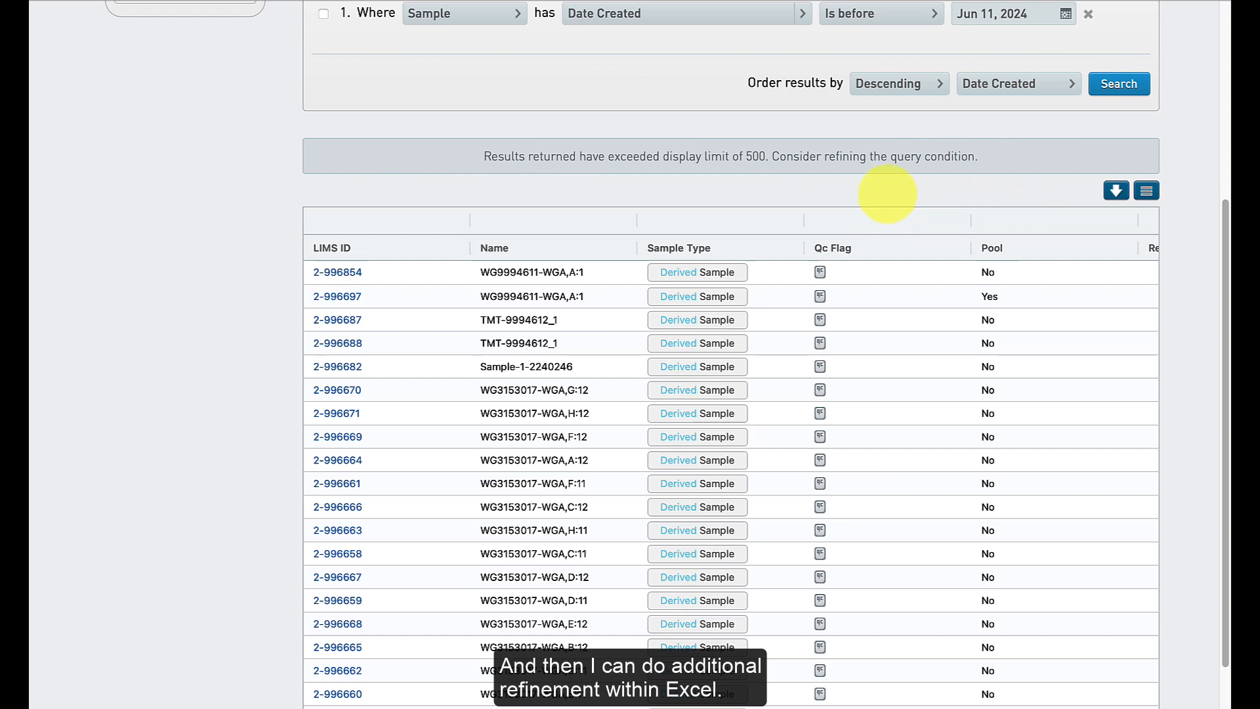
pyautogui.scroll(2, 870, 187)
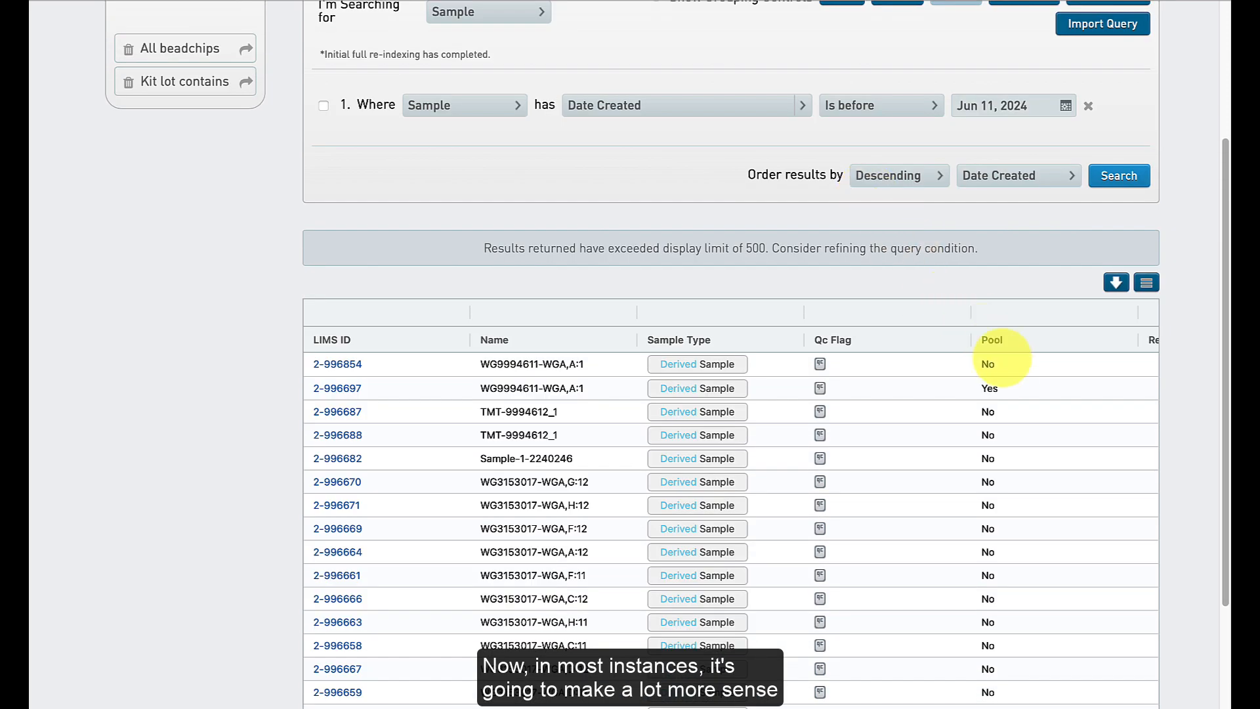
pyautogui.scroll(3, 1014, 363)
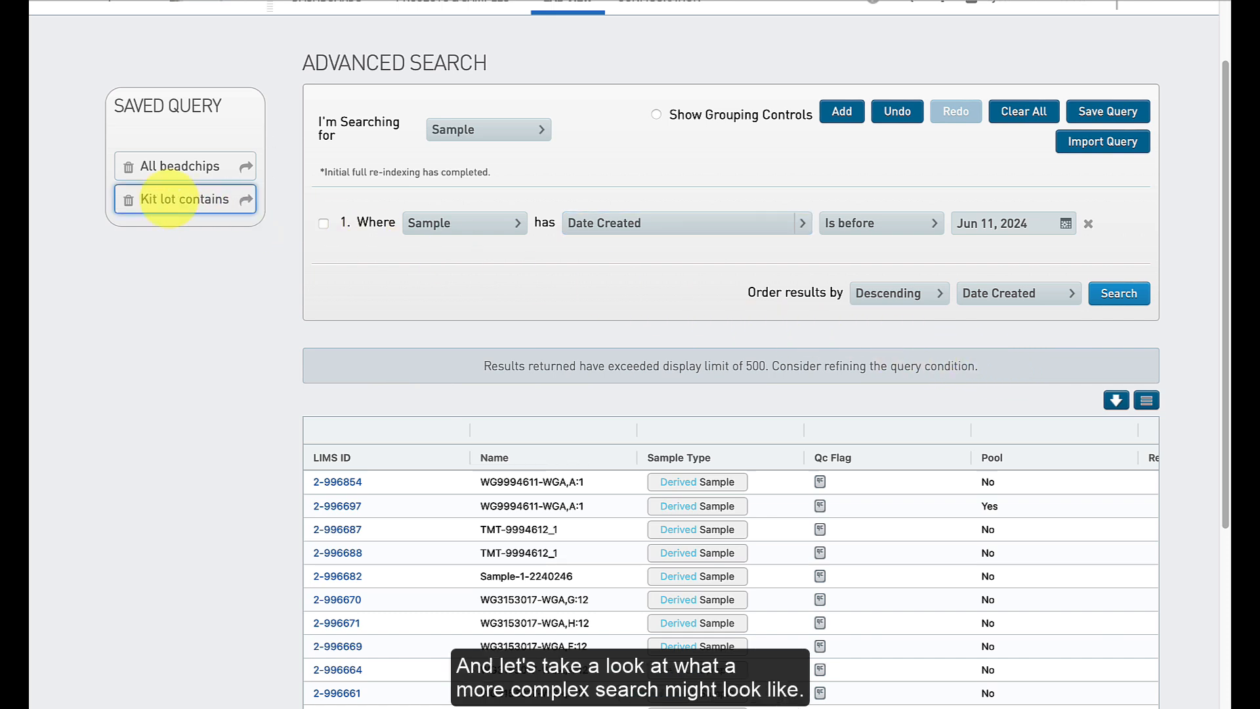
# - Load the saved query "Kit lot contains", run it and review the columns of its results
pyautogui.click(170, 199)
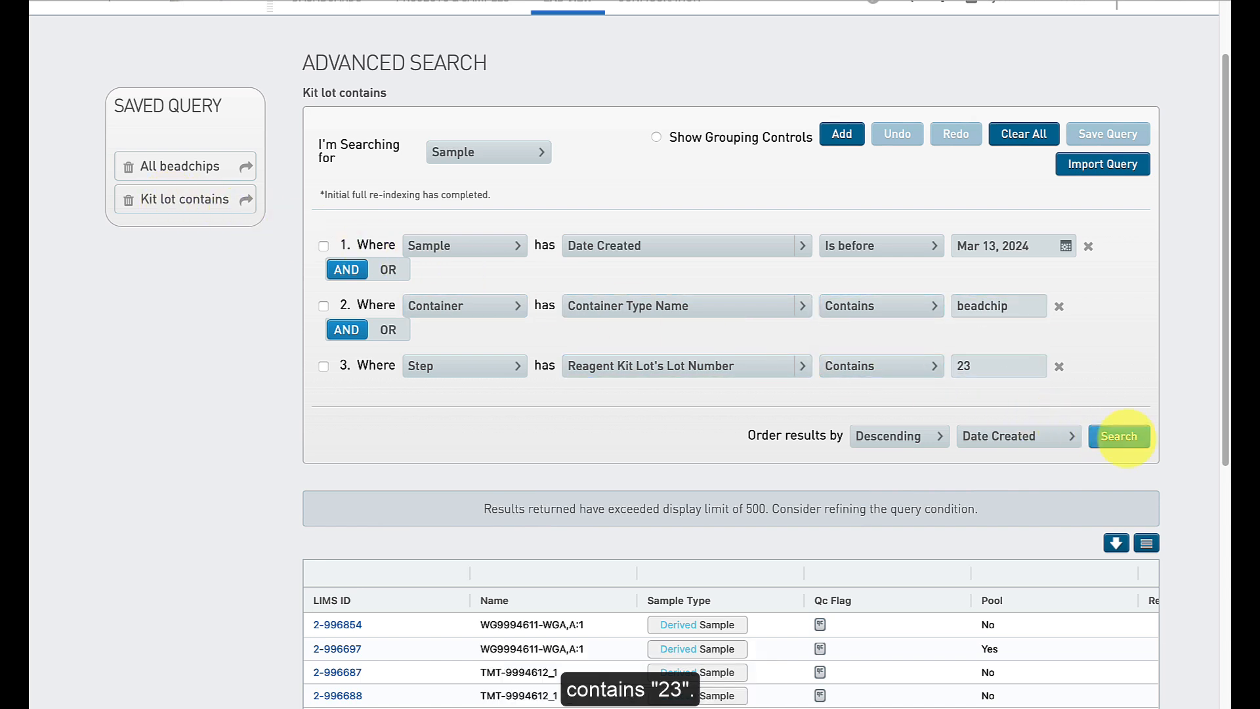
pyautogui.click(1124, 438)
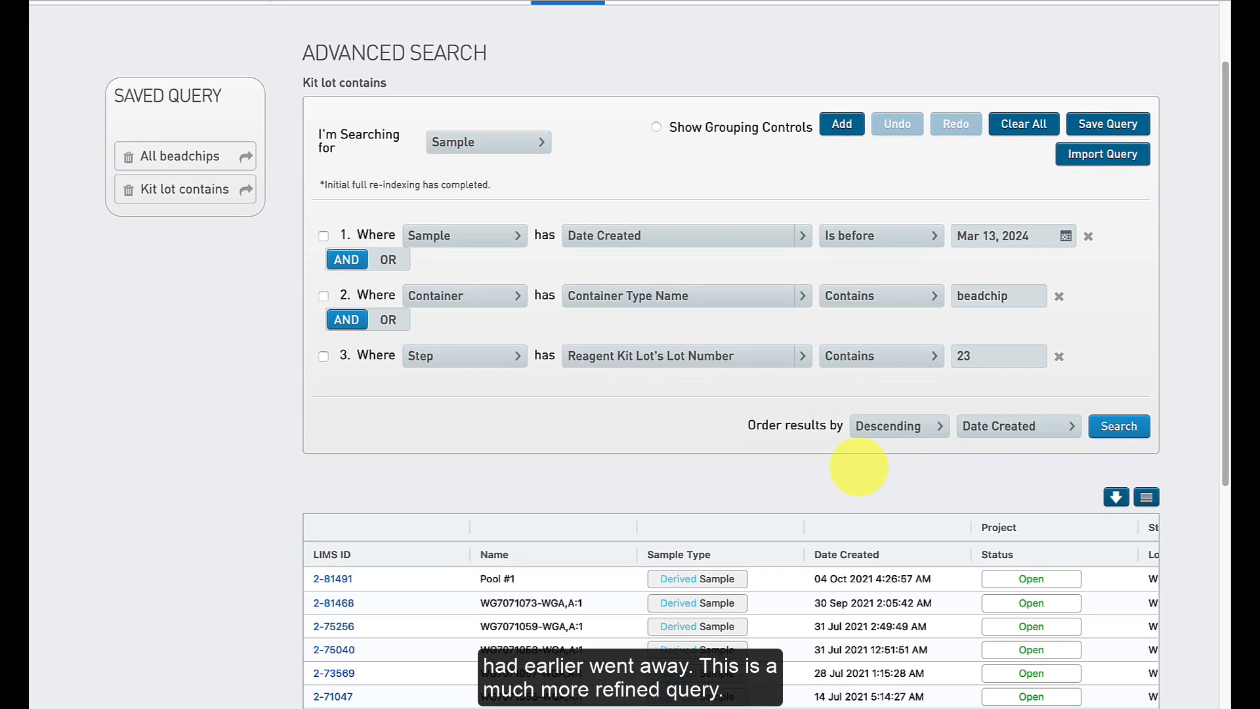
pyautogui.scroll(-5, 796, 450)
pyautogui.scroll(4, 804, 455)
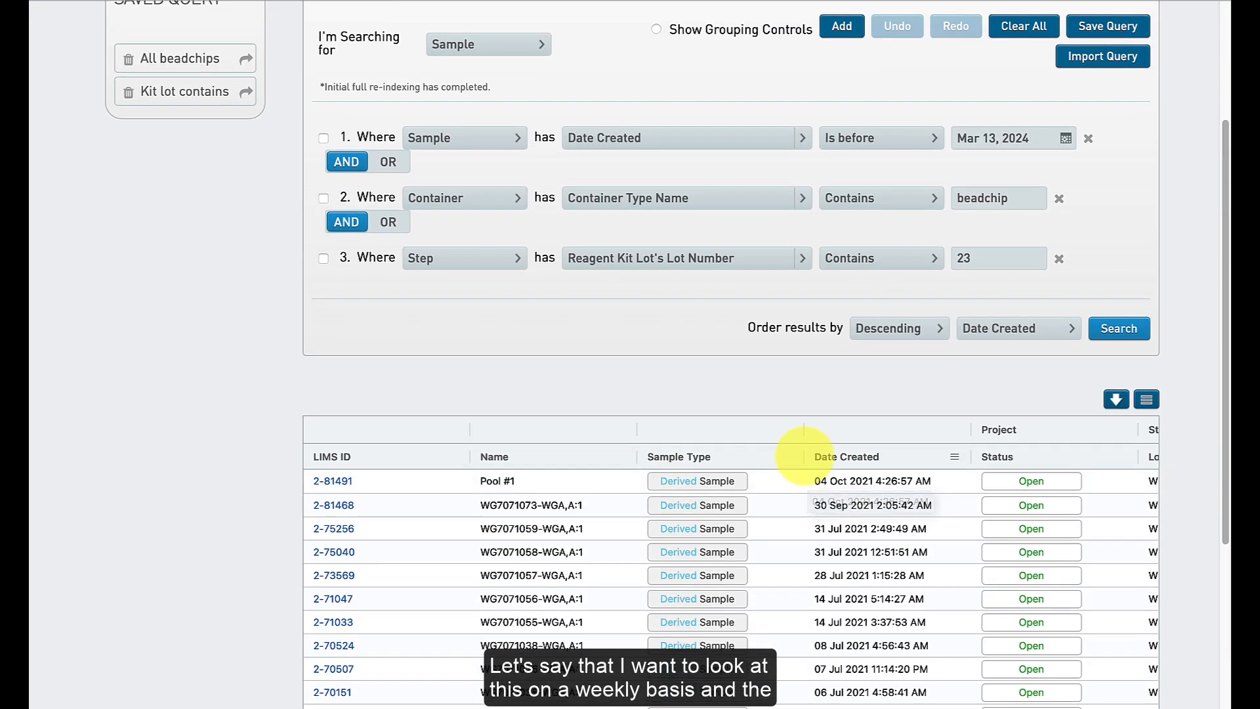
pyautogui.scroll(1, 804, 453)
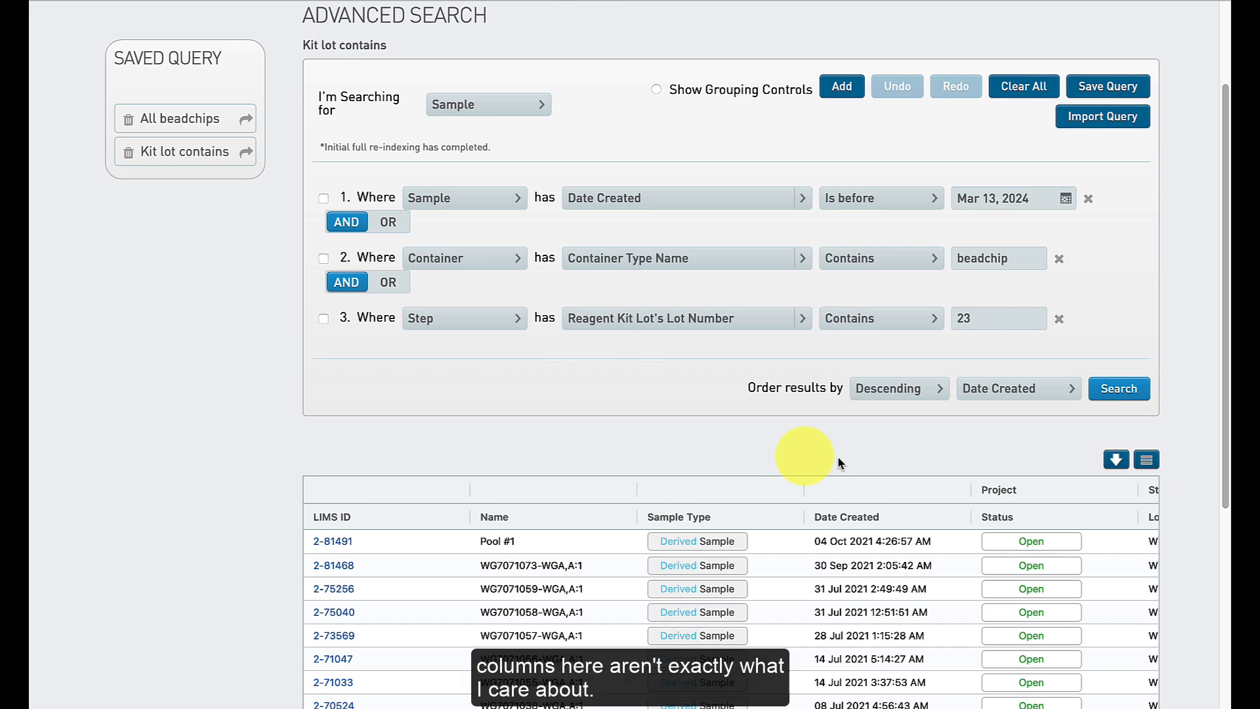
pyautogui.scroll(-1, 804, 455)
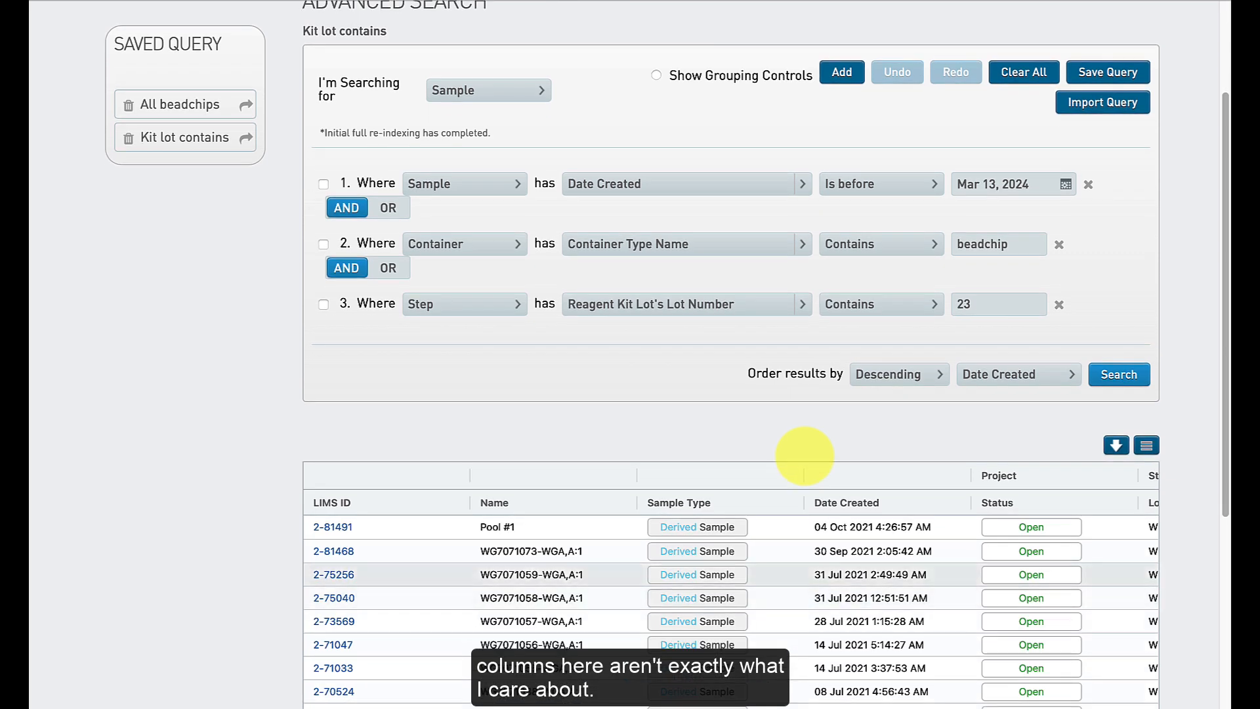
pyautogui.scroll(-1, 908, 407)
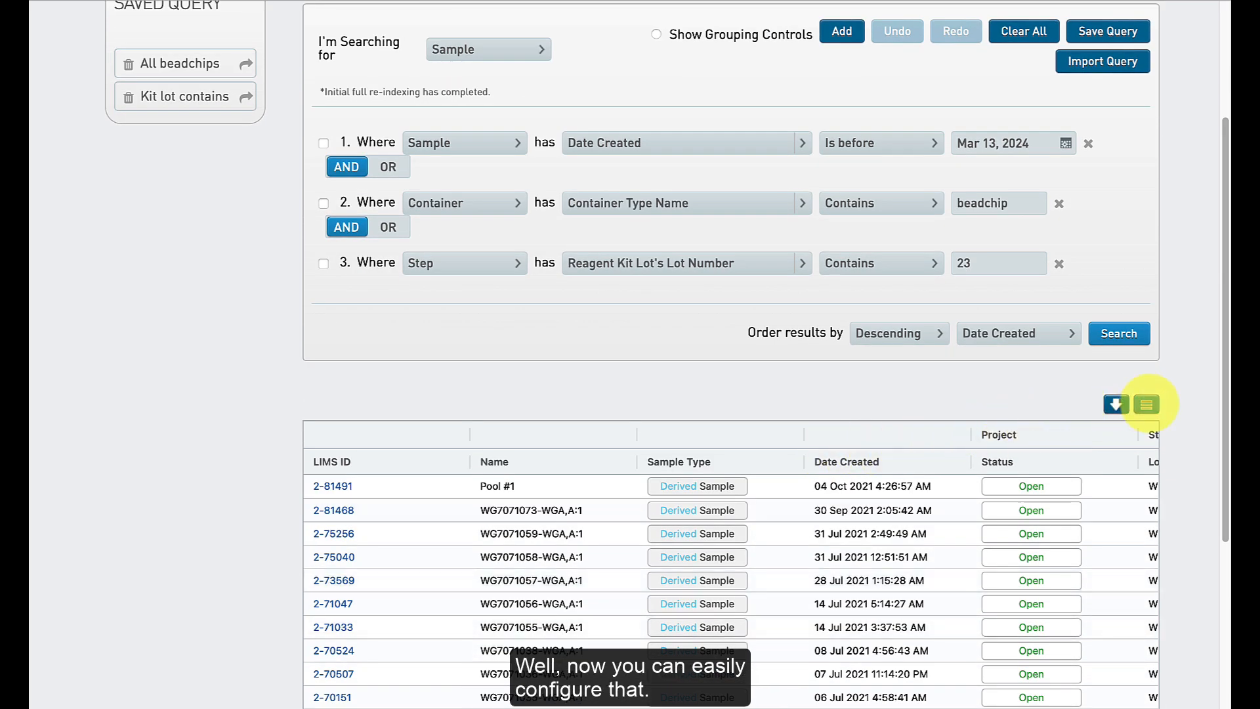
# - Clear the column selection for the results table and choose the sample LIMS ID column
pyautogui.click(1147, 405)
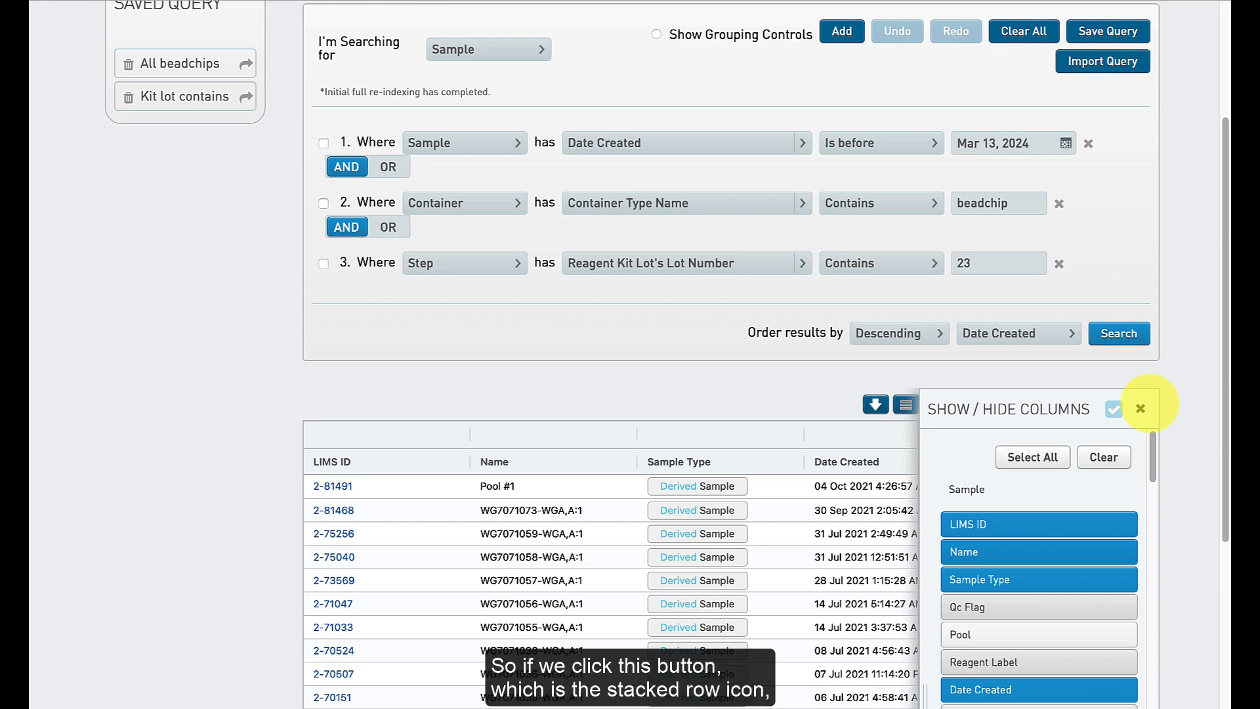
pyautogui.click(1141, 409)
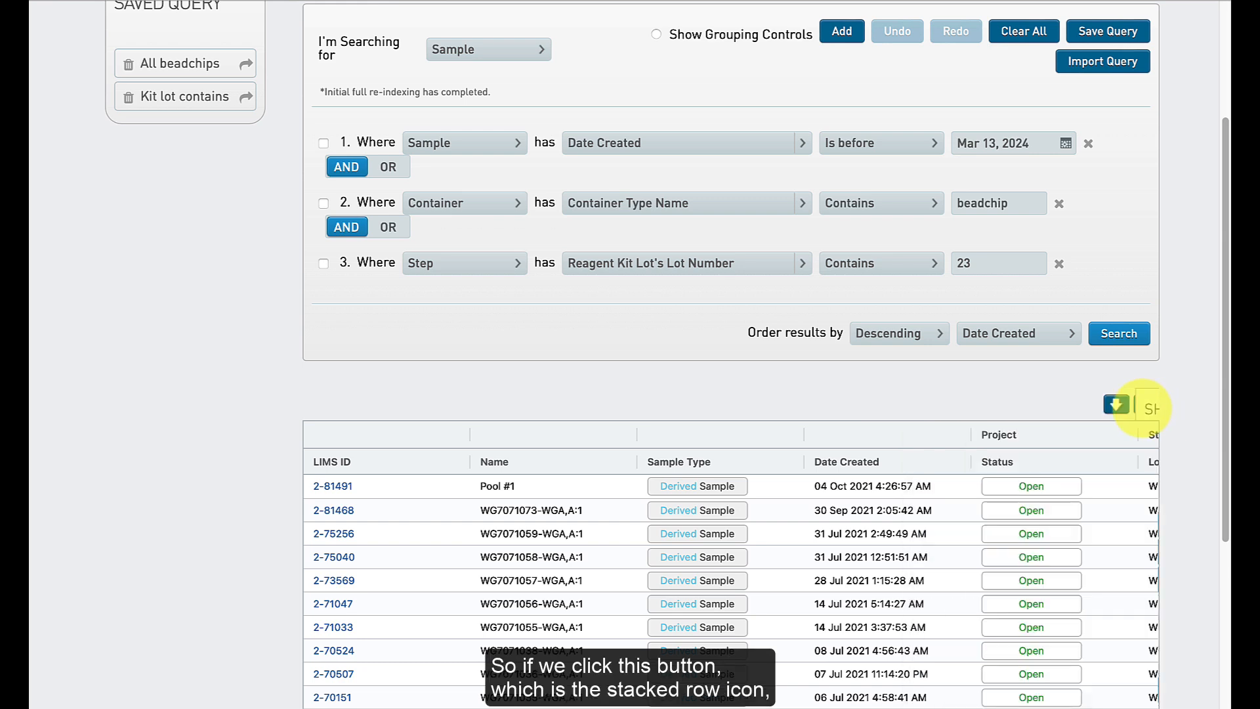
pyautogui.click(1147, 404)
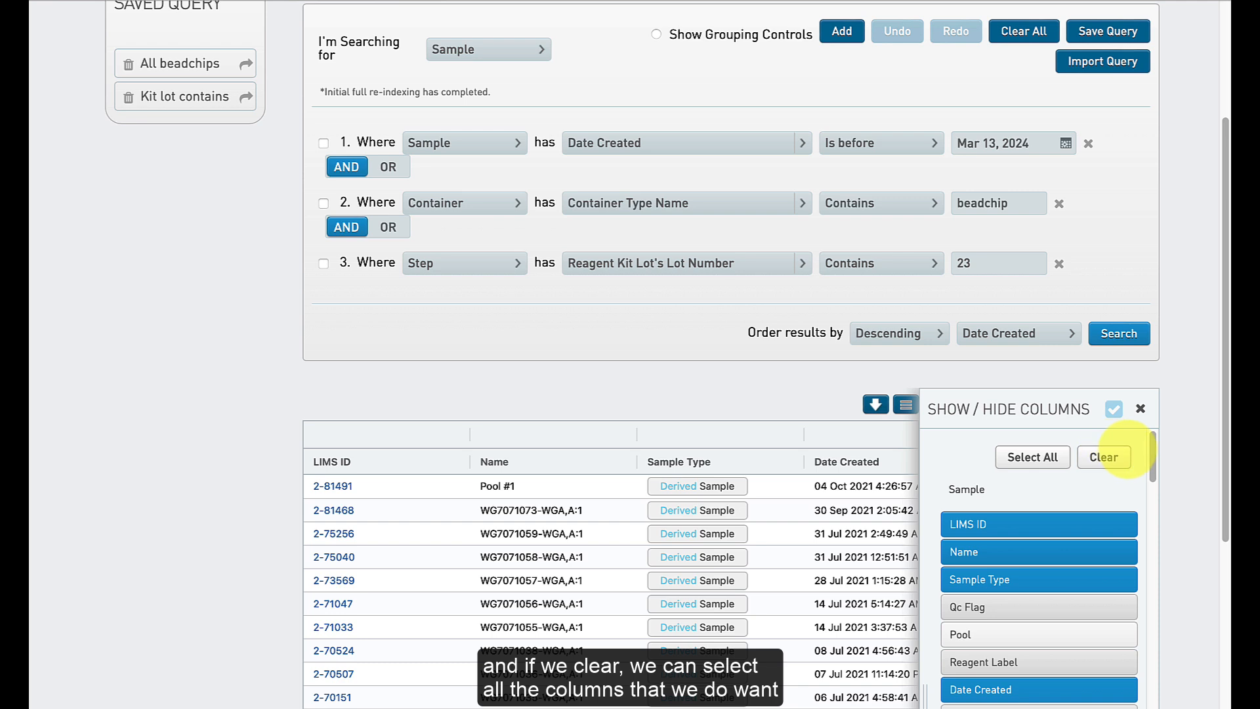
pyautogui.click(1104, 457)
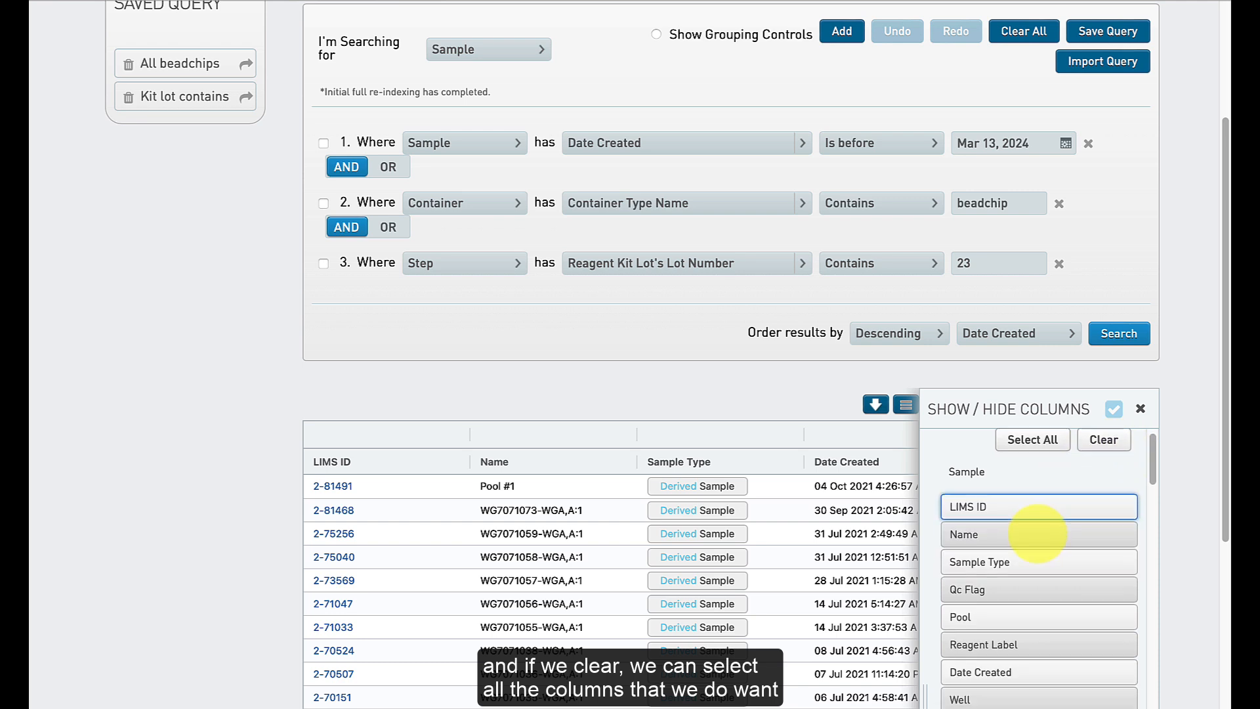
pyautogui.scroll(-1, 1037, 529)
pyautogui.click(998, 505)
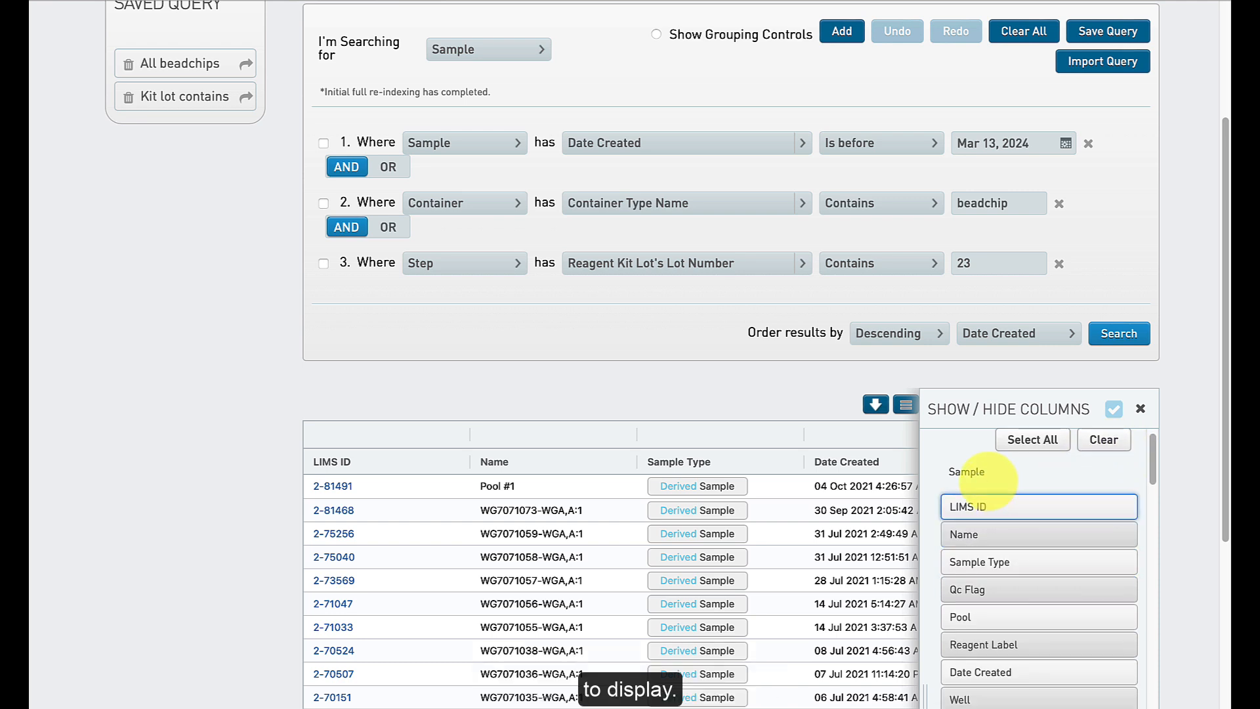
pyautogui.click(998, 506)
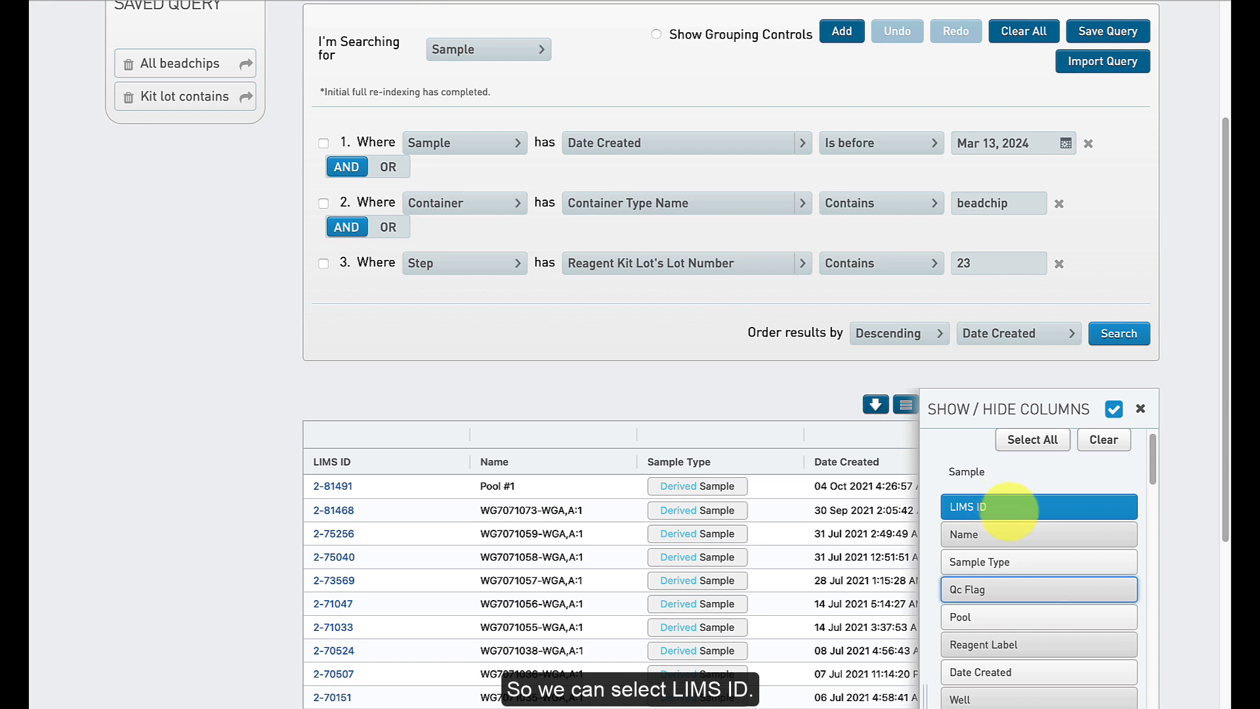
# - Add the sample Pool and Reagent Label columns and the project Name column, and apply the selection
pyautogui.scroll(-2, 1014, 515)
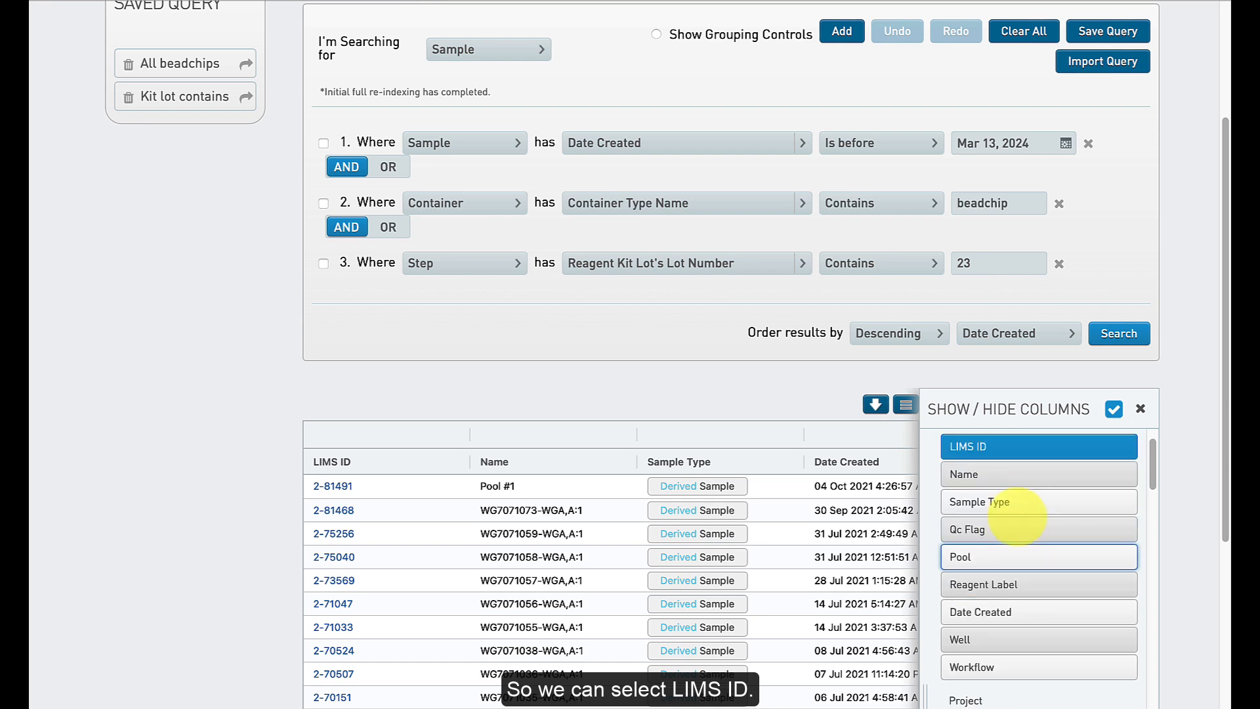
pyautogui.click(1011, 554)
pyautogui.click(1014, 582)
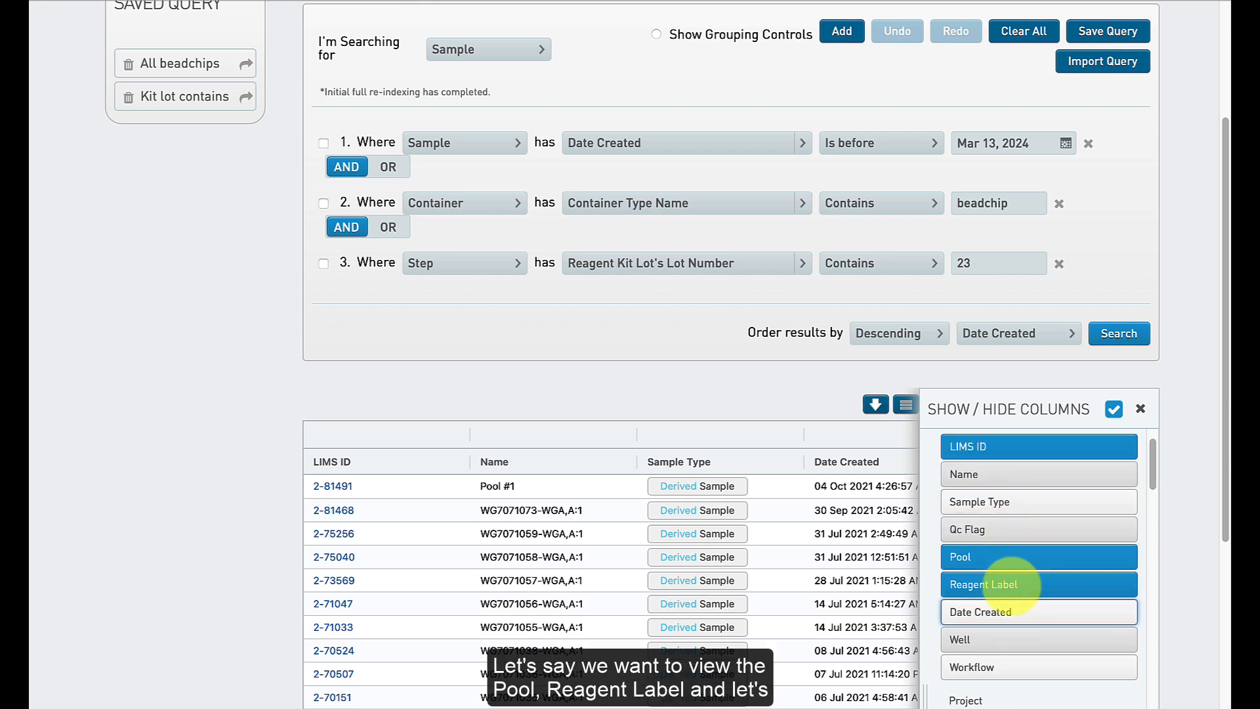
pyautogui.scroll(-1, 1013, 586)
pyautogui.scroll(-2, 1011, 587)
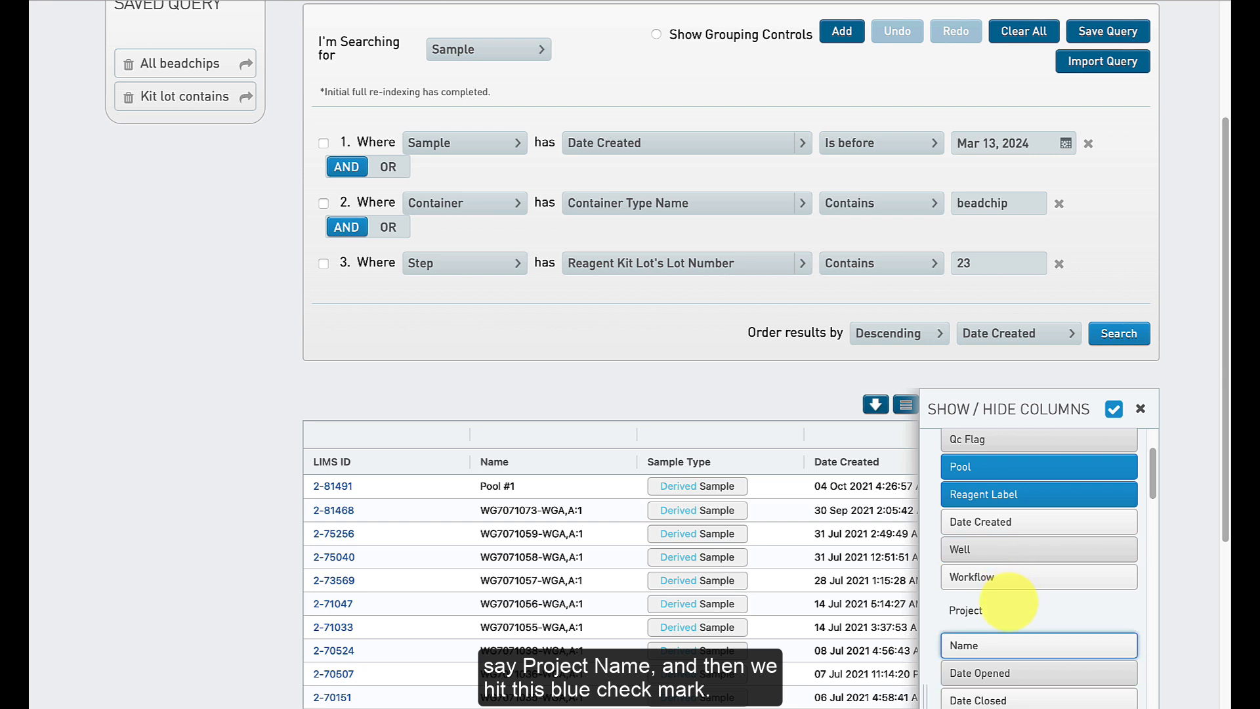
pyautogui.click(1003, 638)
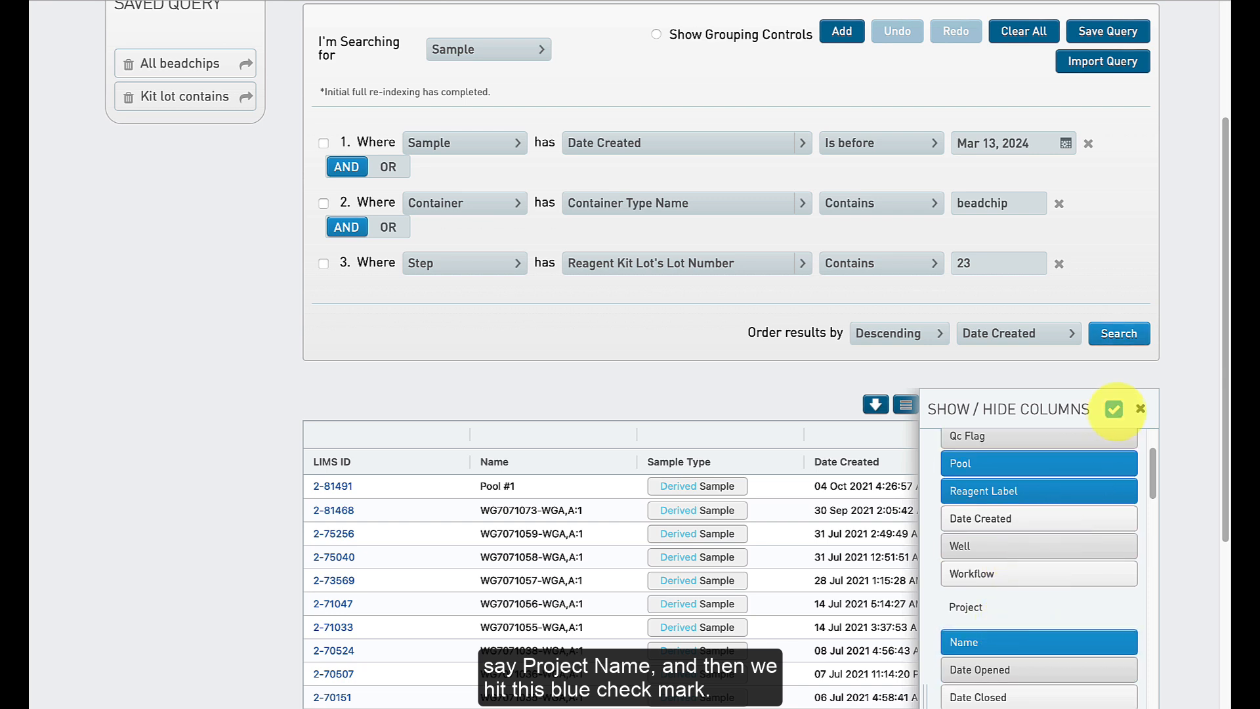
pyautogui.click(1114, 409)
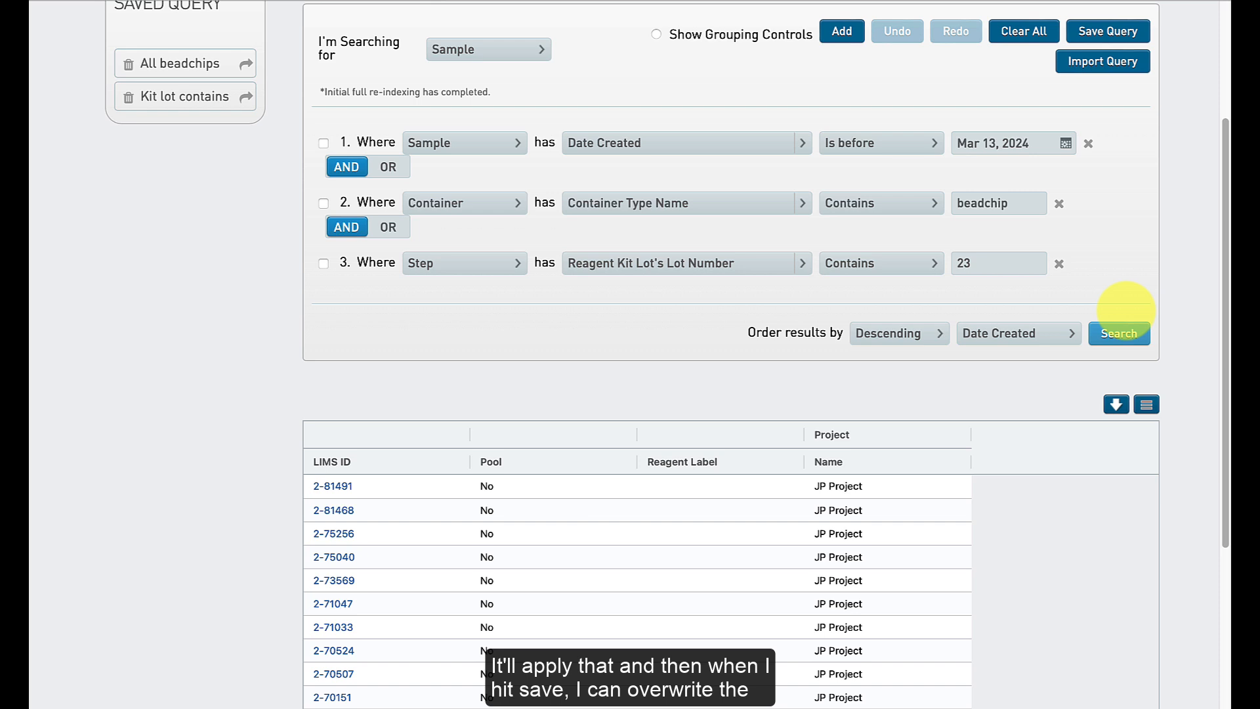
# - Save the query under the name "Kit lot contains" and load it from the saved queries
pyautogui.click(1108, 31)
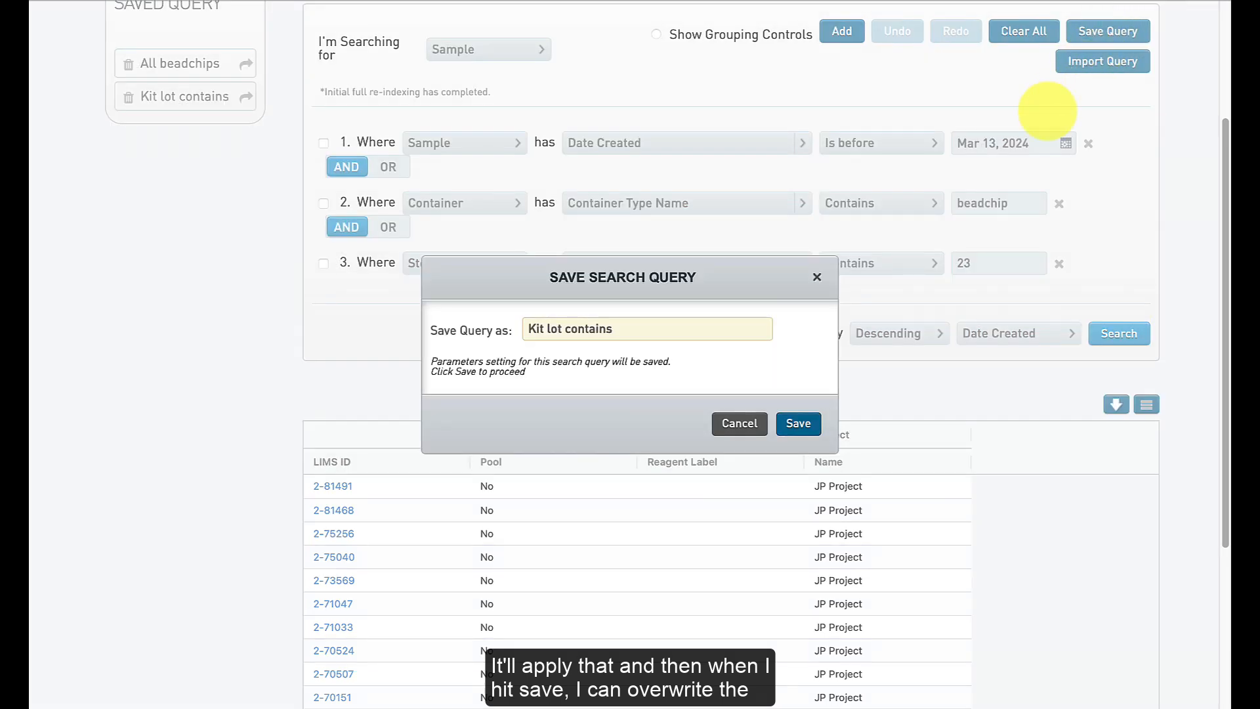
pyautogui.click(811, 421)
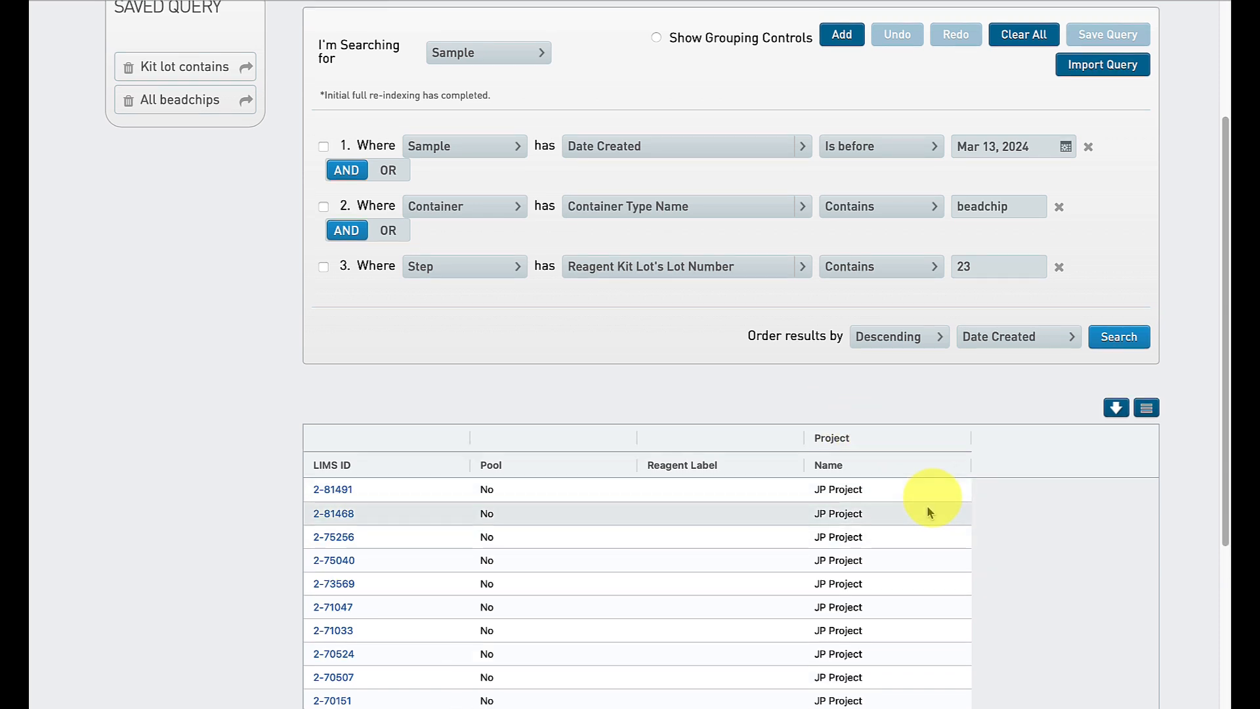
pyautogui.scroll(3, 932, 497)
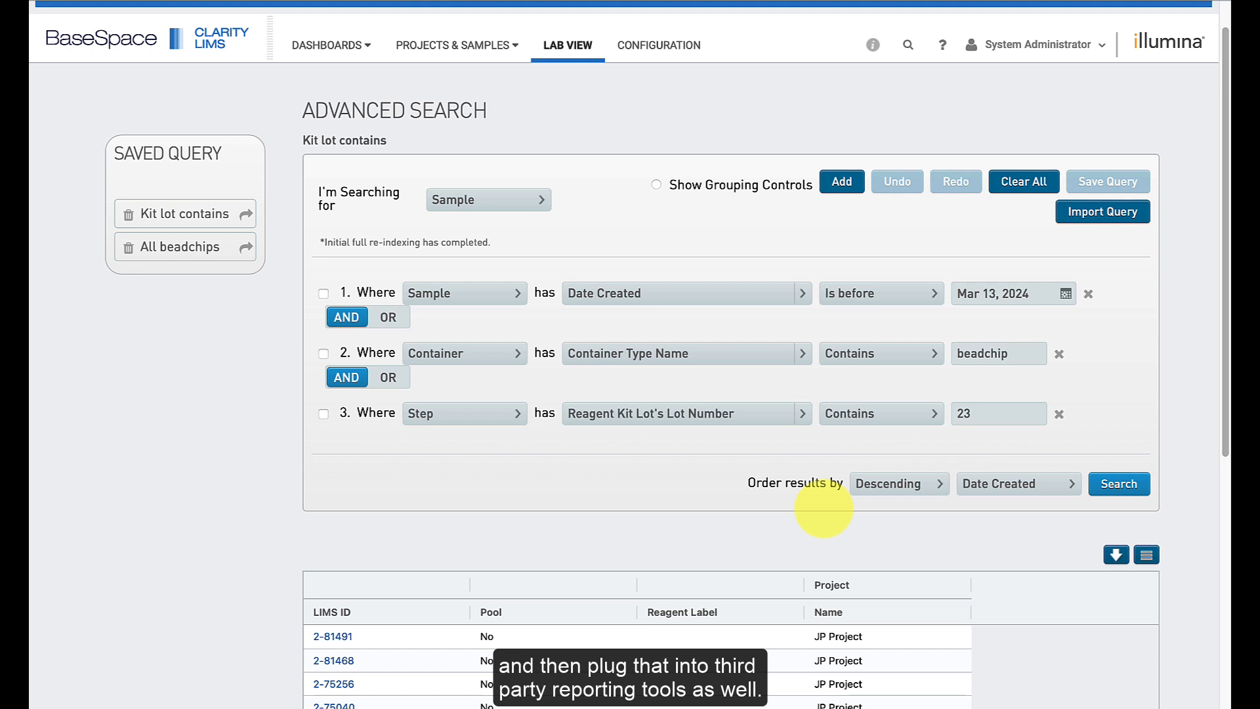
pyautogui.click(185, 214)
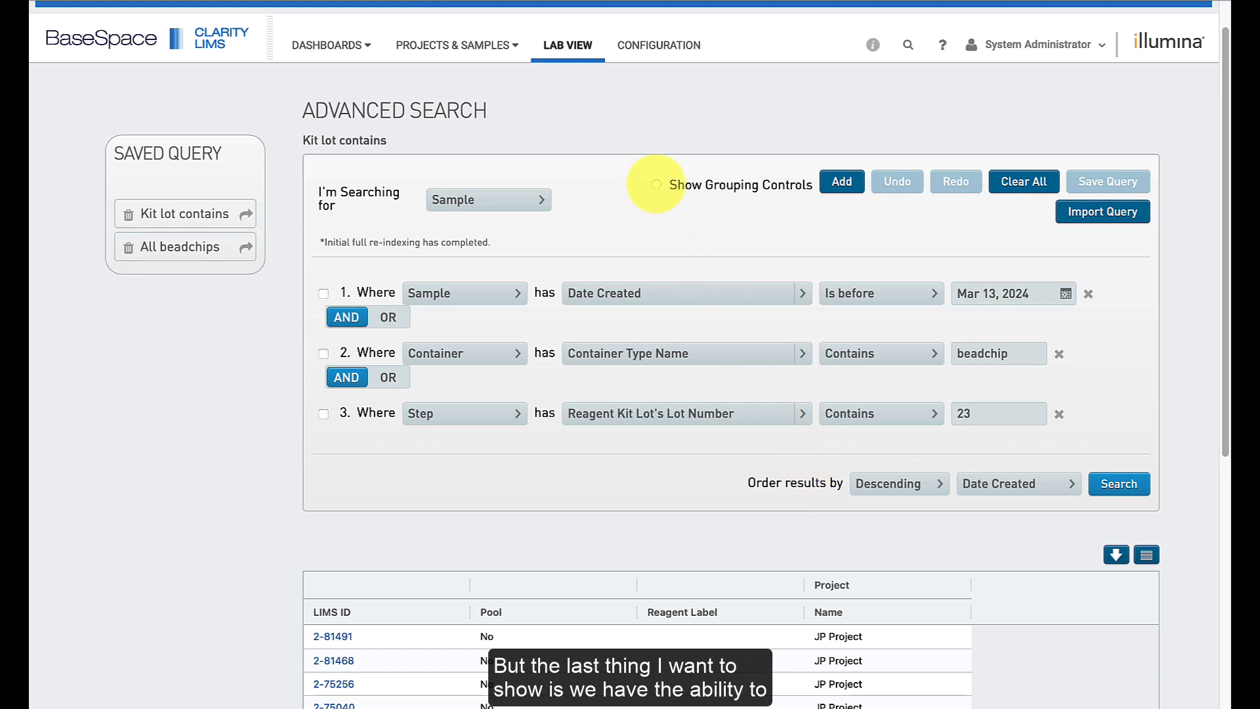
# - Show the grouping controls, group conditions 1 and 2, and join the group to condition 3 with OR
pyautogui.click(657, 186)
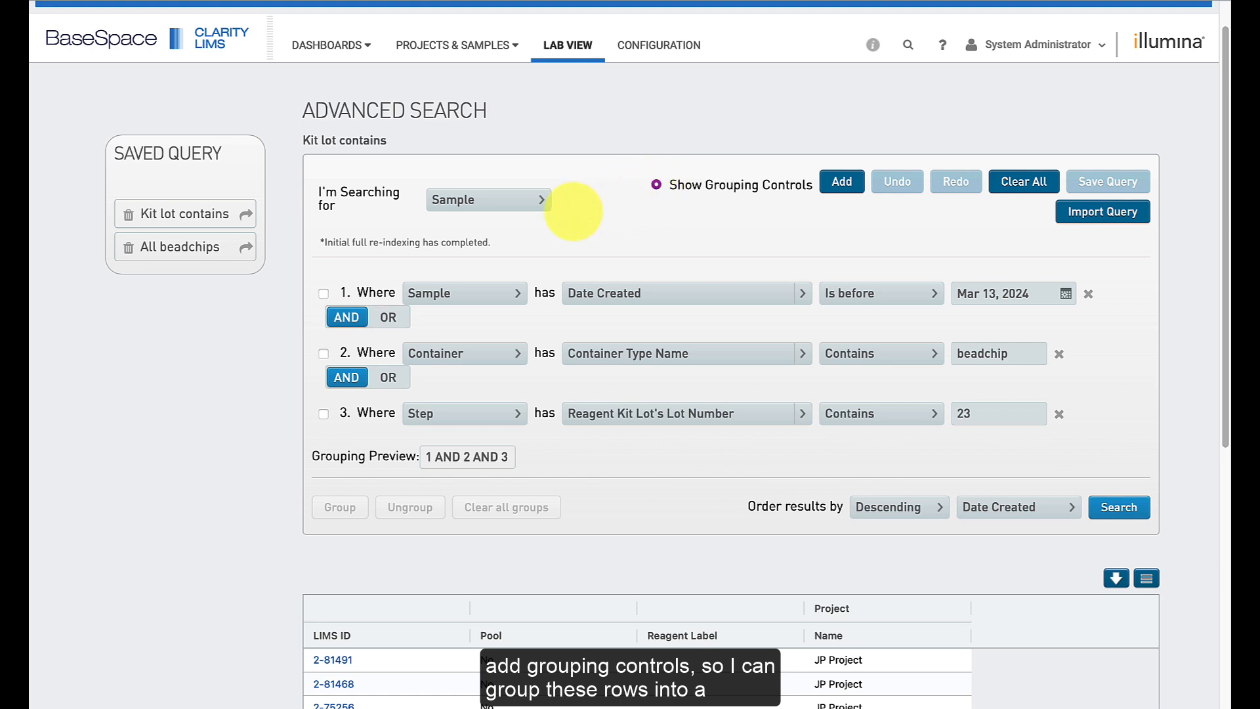
pyautogui.click(324, 293)
pyautogui.click(323, 353)
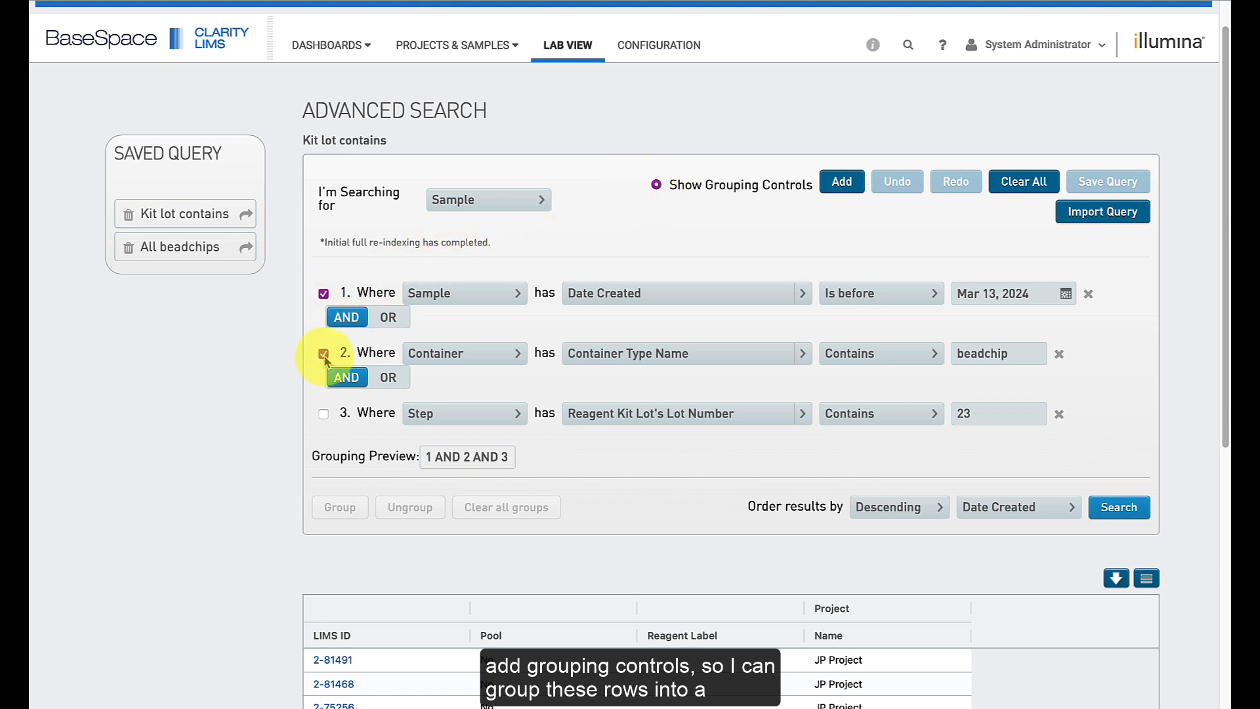
pyautogui.click(340, 507)
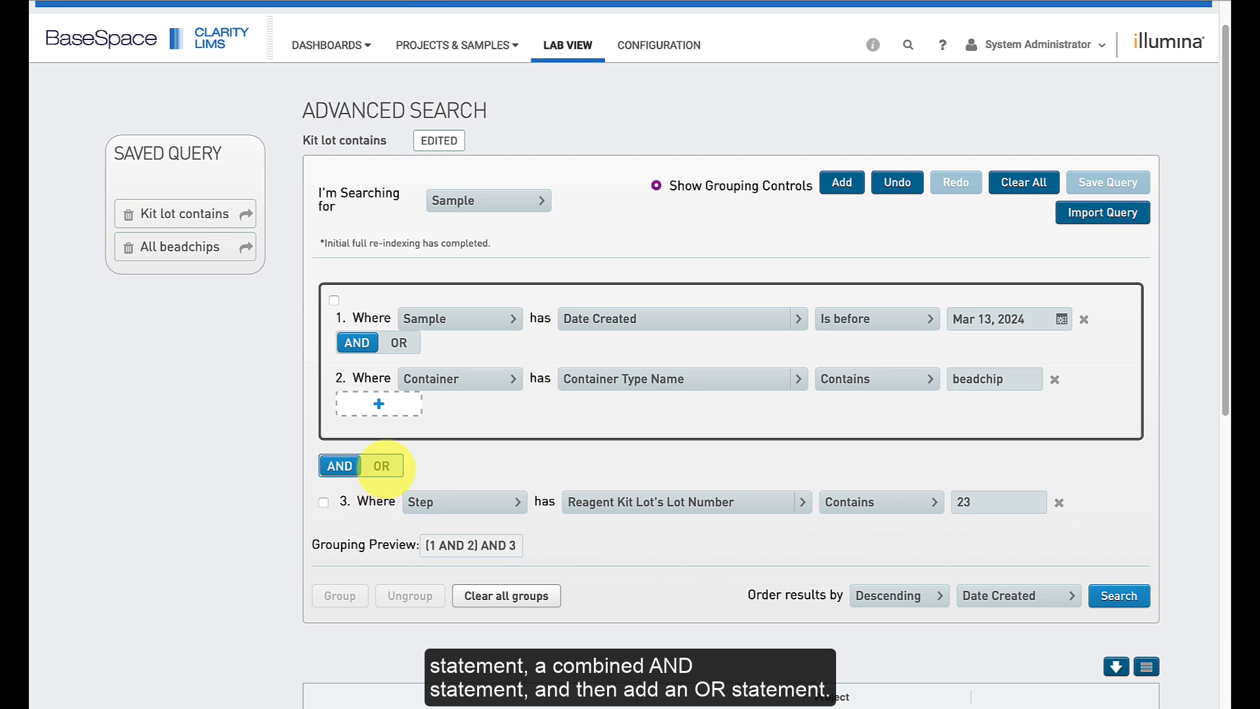
pyautogui.click(381, 466)
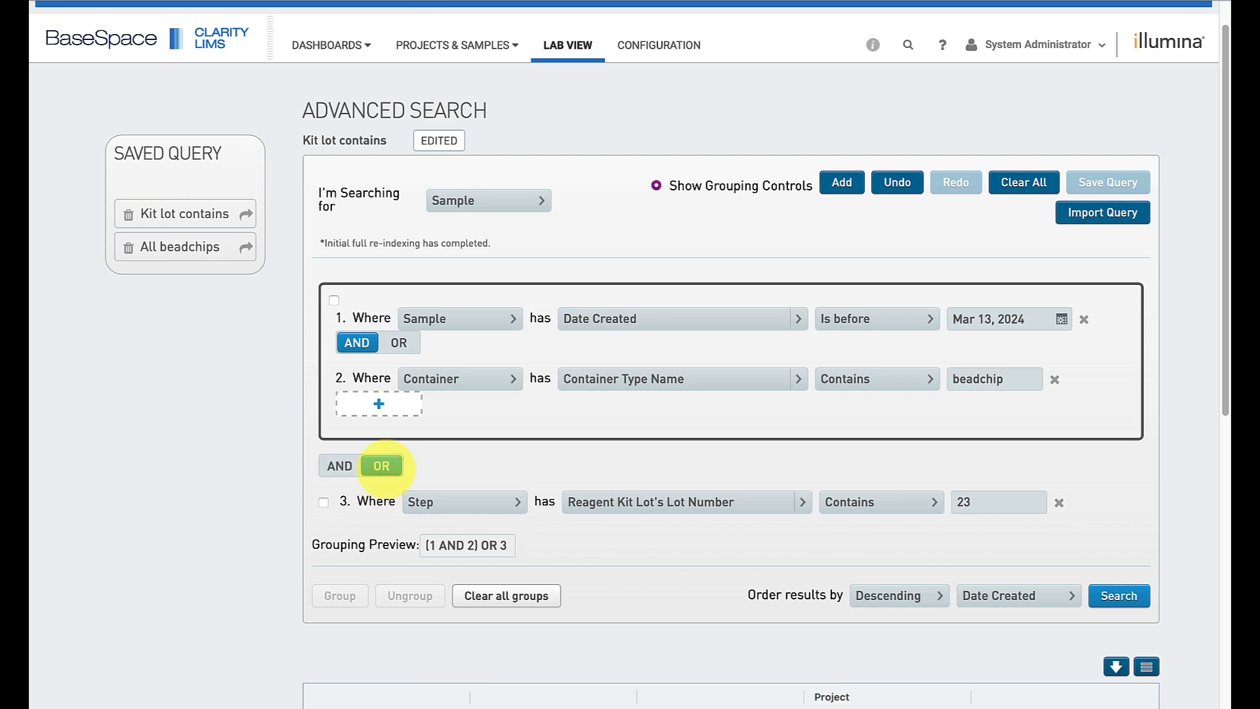
# - Undo the OR change and the grouping of conditions 1 and 2
pyautogui.click(895, 182)
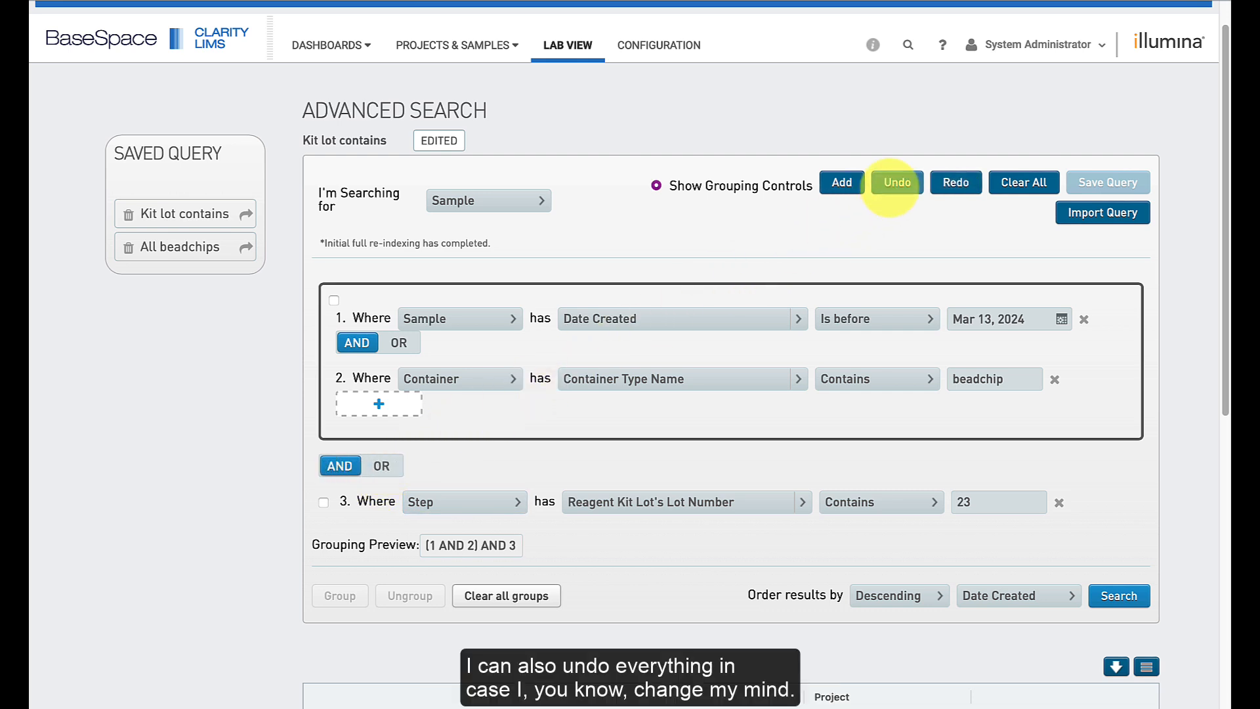
pyautogui.click(892, 184)
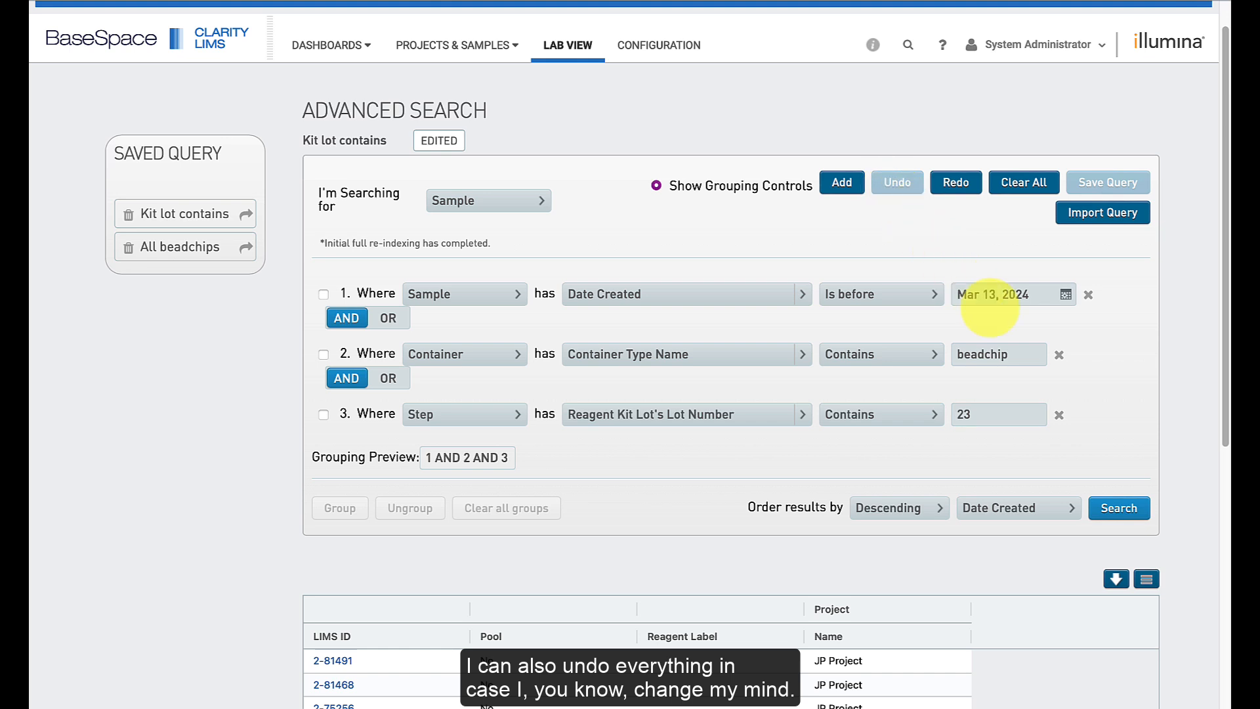